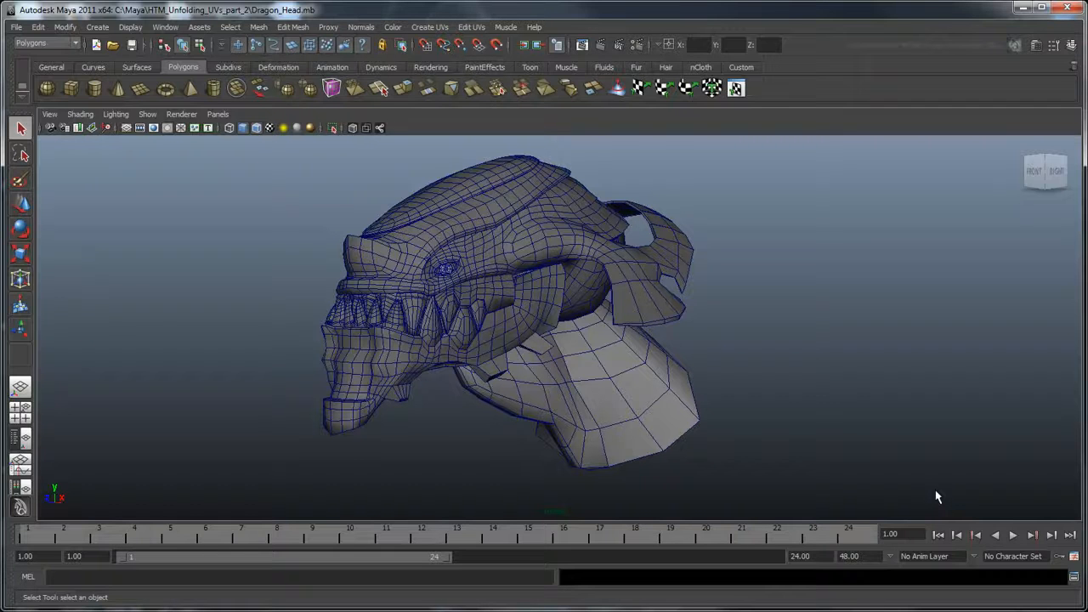
# Assign the existing checker_pattern material to the crest mesh behind the head and display textures in the viewport
pyautogui.click(641, 275)
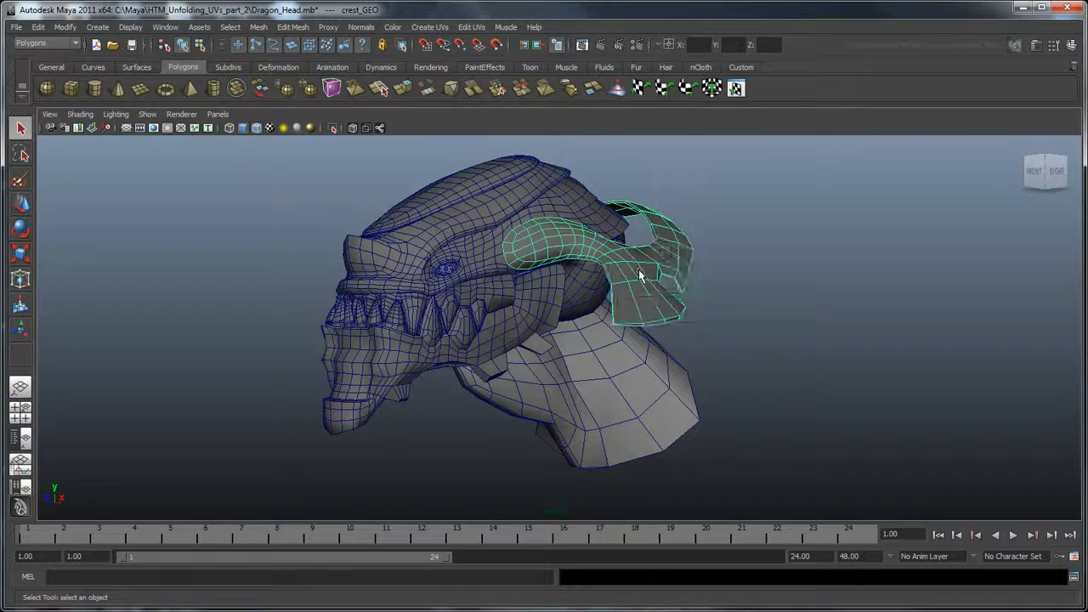
pyautogui.rightClick(640, 274)
pyautogui.moveTo(663, 494)
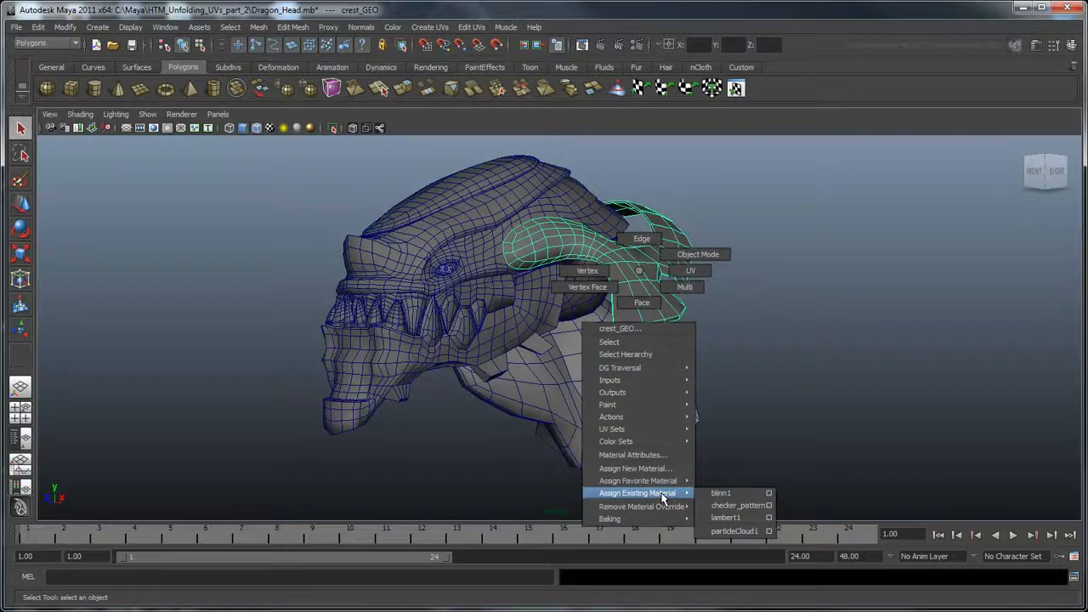
pyautogui.click(751, 508)
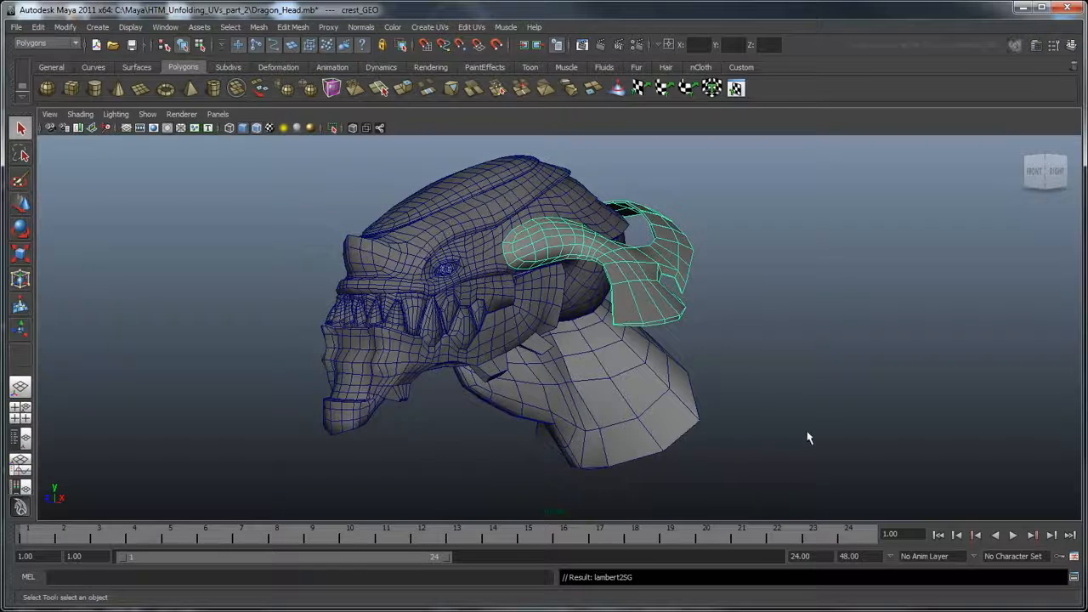
pyautogui.press('6')
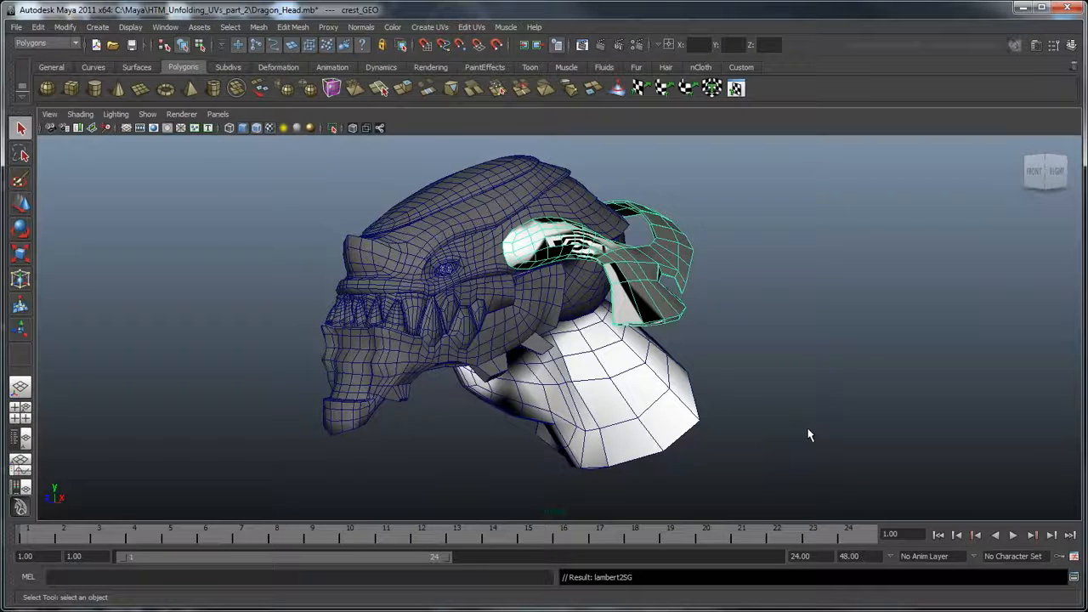
# Apply a planar UV mapping to the crest, fitted to its bounding box and projected from the Y axis
pyautogui.click(429, 27)
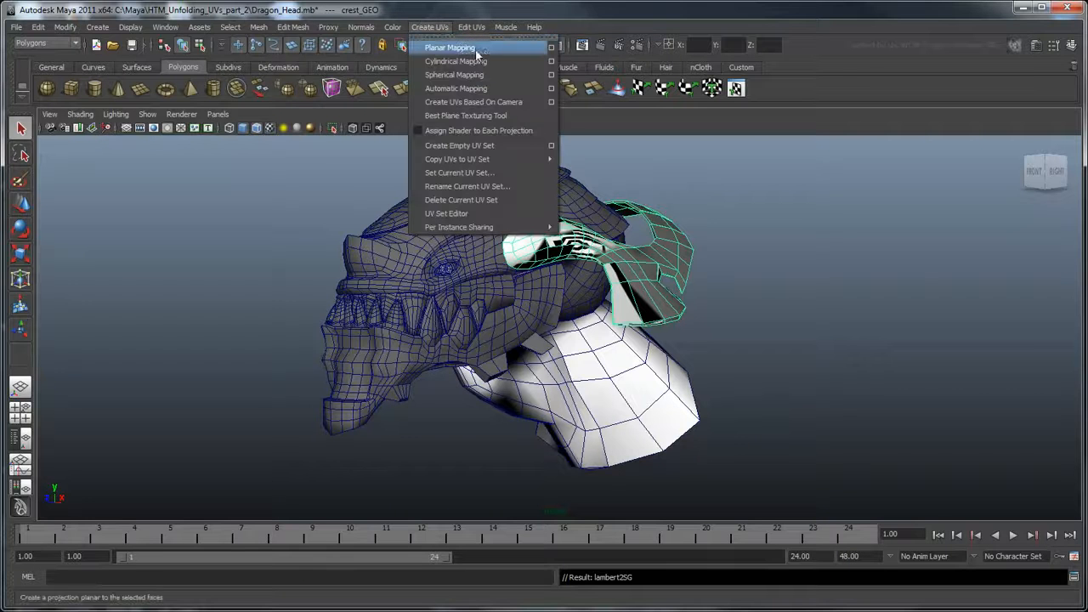
pyautogui.click(551, 48)
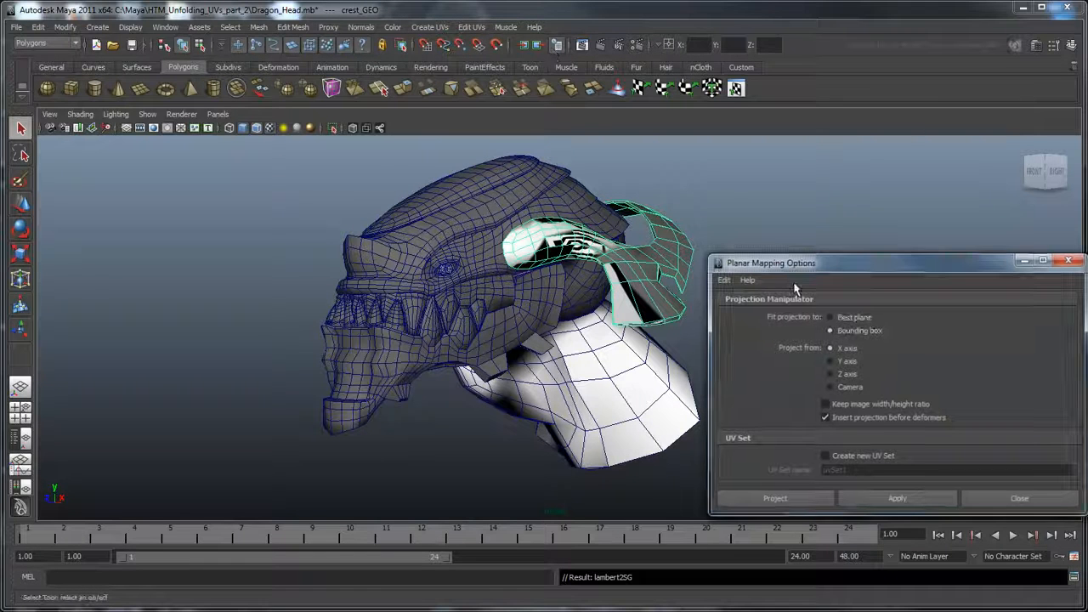
pyautogui.click(830, 360)
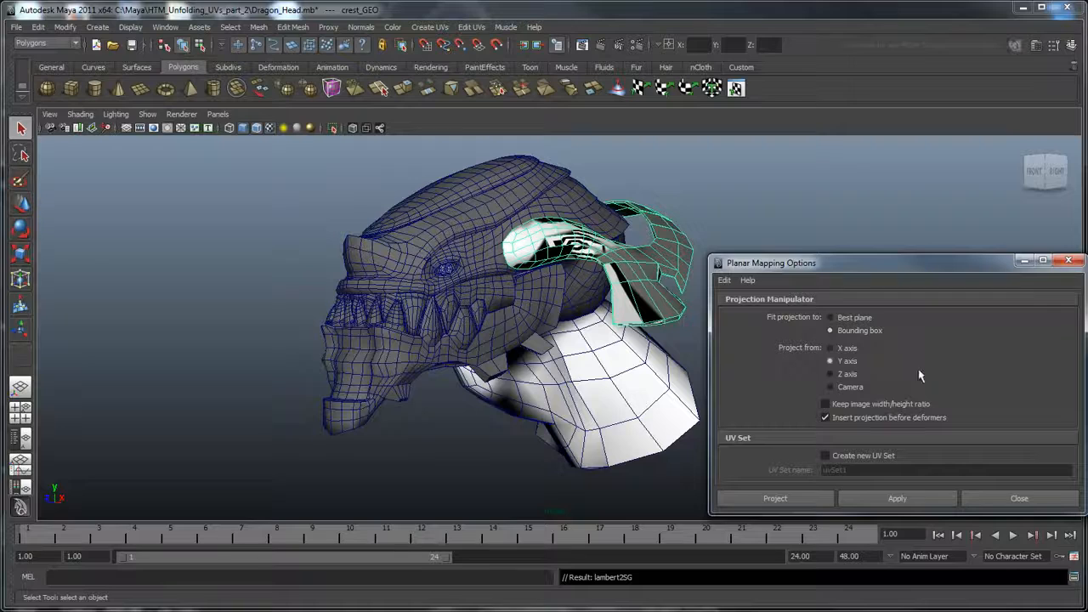
pyautogui.click(804, 503)
pyautogui.keyDown('alt'); pyautogui.moveTo(449, 419); pyautogui.dragTo(362, 370); pyautogui.keyUp('alt')
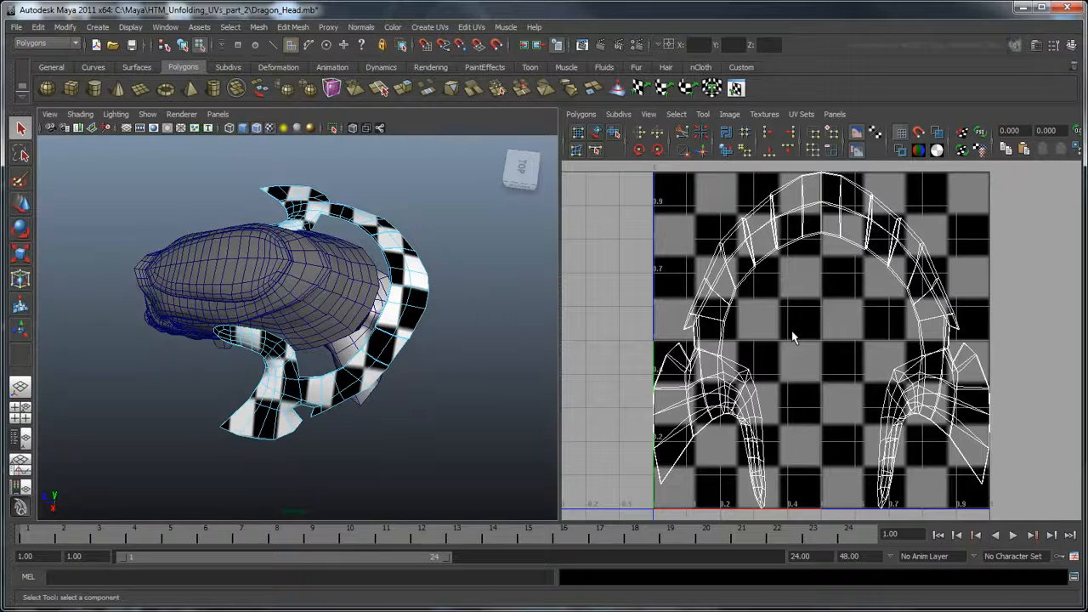
# Shade the UV shells in the texture editor and cut the UVs along the crest's inner rim edge loop
pyautogui.click(937, 132)
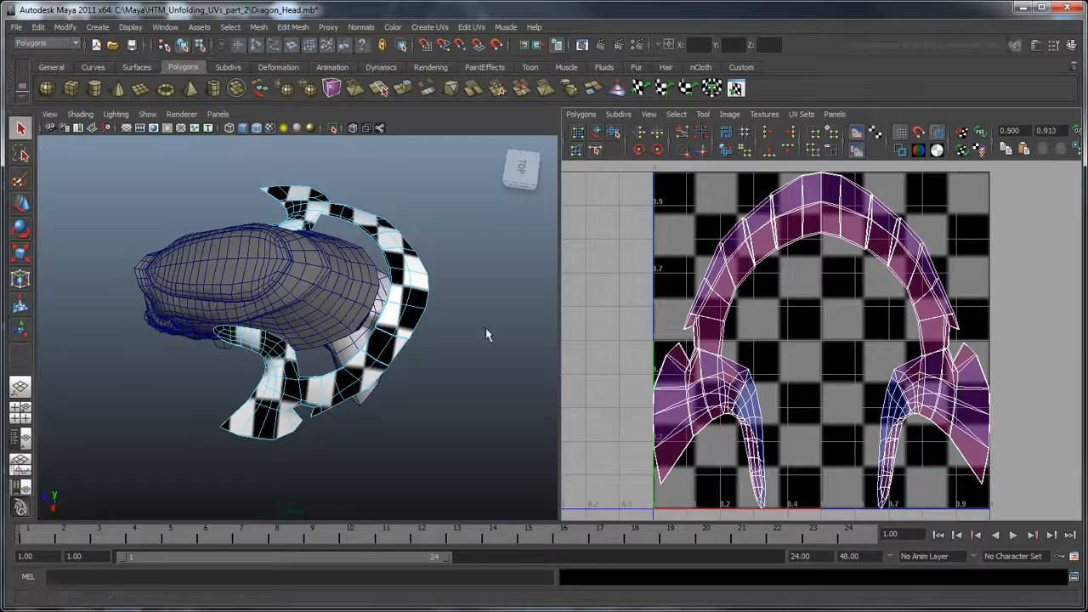
pyautogui.keyDown('alt'); pyautogui.moveTo(485, 331); pyautogui.dragTo(367, 311); pyautogui.keyUp('alt')
pyautogui.scroll(5, 413, 306)
pyautogui.keyDown('alt'); pyautogui.moveTo(424, 269); pyautogui.dragTo(309, 382, button='middle'); pyautogui.keyUp('alt')
pyautogui.keyDown('alt'); pyautogui.moveTo(308, 382); pyautogui.dragTo(349, 354); pyautogui.keyUp('alt')
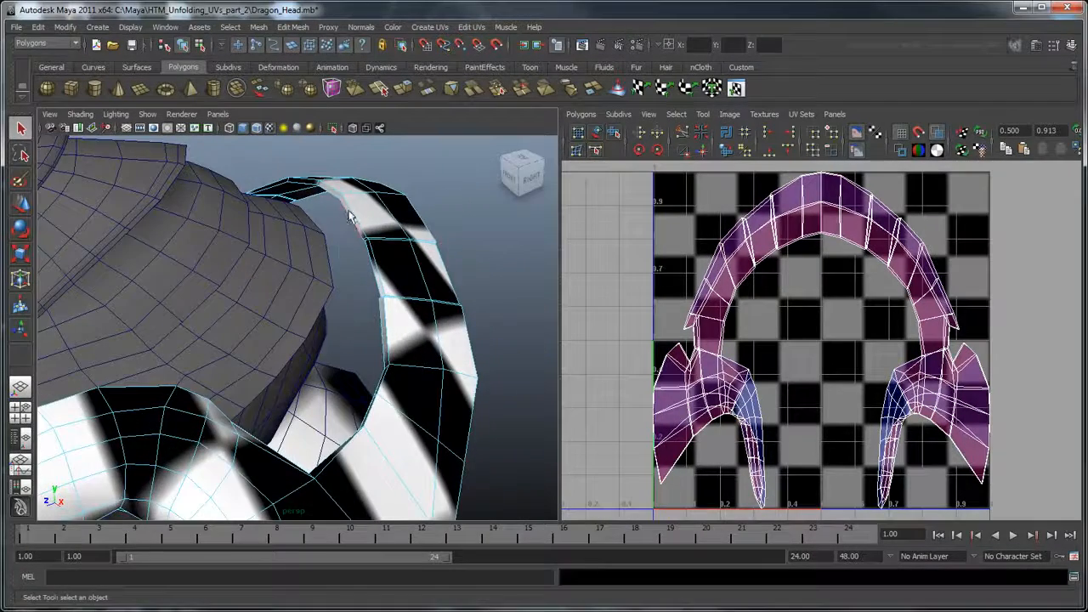
pyautogui.doubleClick(349, 216)
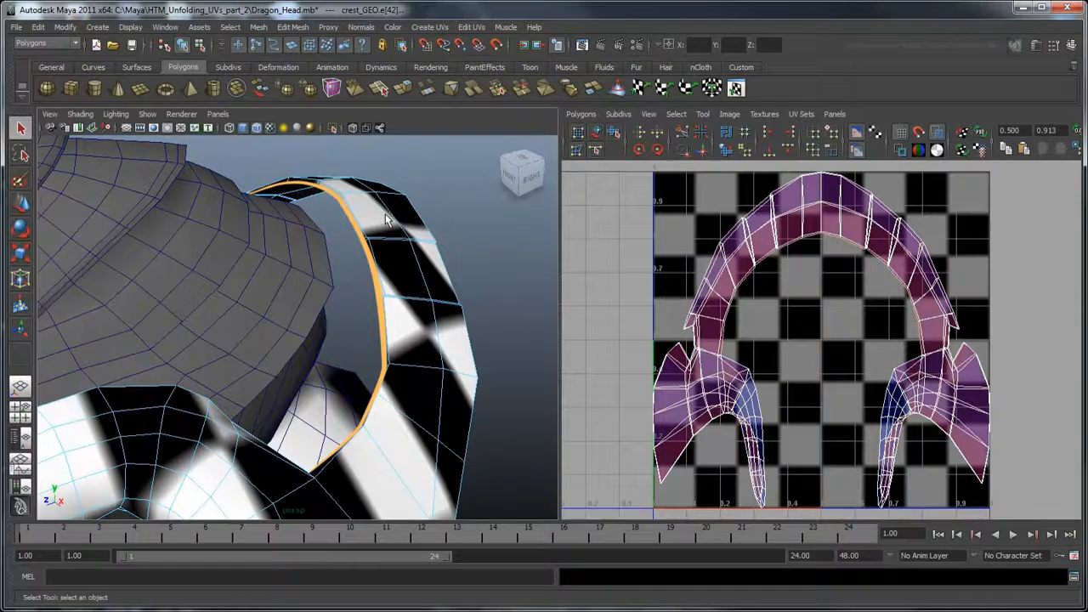
pyautogui.keyDown('alt'); pyautogui.moveTo(386, 219); pyautogui.dragTo(195, 245); pyautogui.keyUp('alt')
pyautogui.keyDown('alt'); pyautogui.moveTo(367, 197); pyautogui.dragTo(402, 184); pyautogui.keyUp('alt')
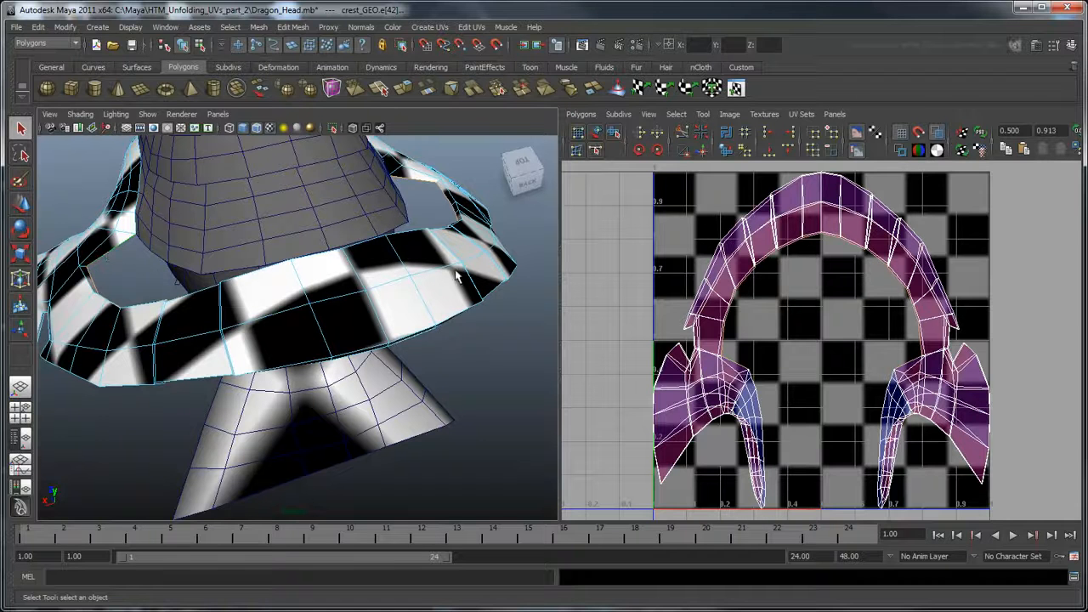
pyautogui.click(581, 114)
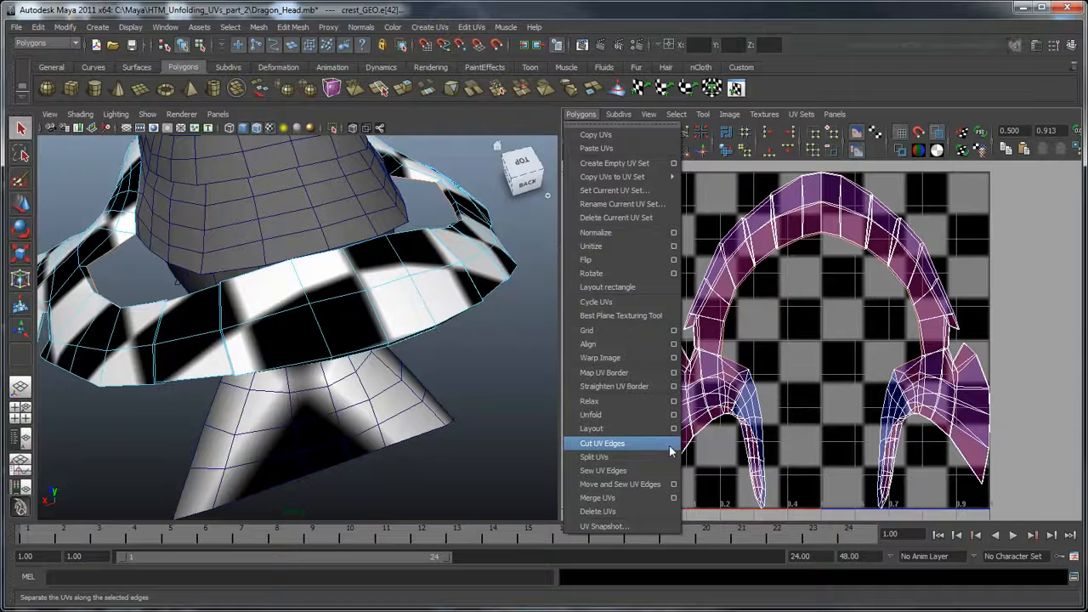
pyautogui.click(657, 445)
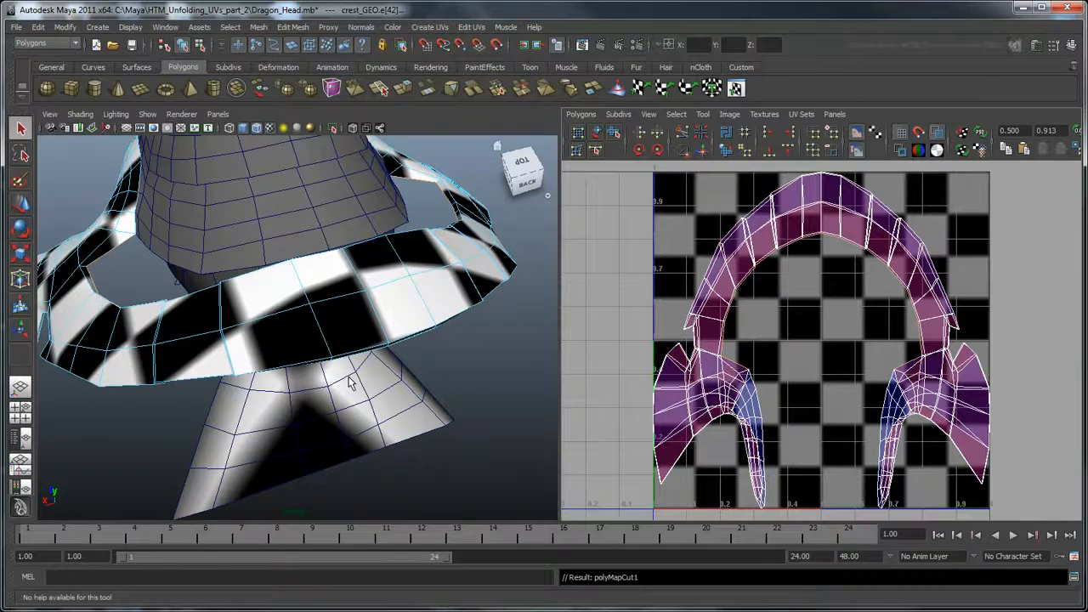
# Cut the UVs along the crest's outer border edges to separate its upper surface from its underside
pyautogui.scroll(-3, 349, 382)
pyautogui.keyDown('alt'); pyautogui.moveTo(348, 382); pyautogui.dragTo(277, 347); pyautogui.keyUp('alt')
pyautogui.click(393, 335)
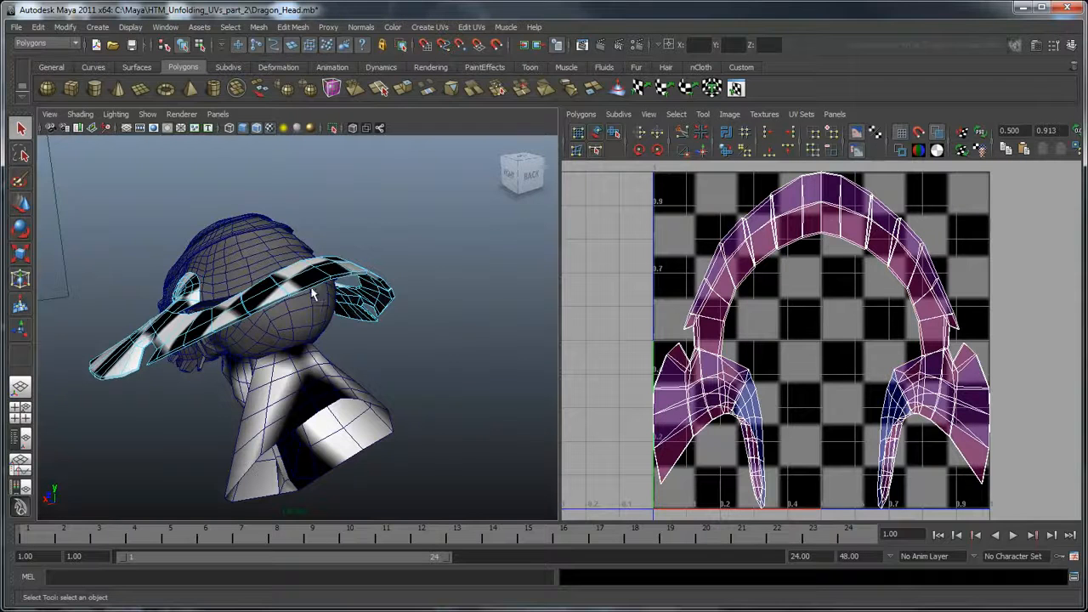
pyautogui.click(312, 291)
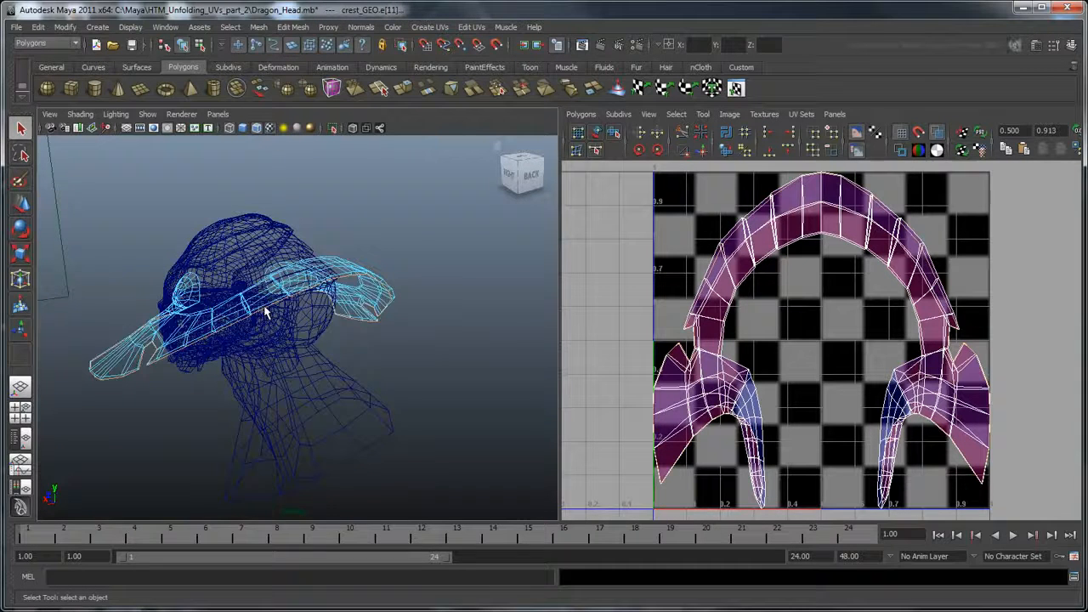
pyautogui.keyDown('alt'); pyautogui.moveTo(267, 343); pyautogui.dragTo(318, 374); pyautogui.keyUp('alt')
pyautogui.click(581, 114)
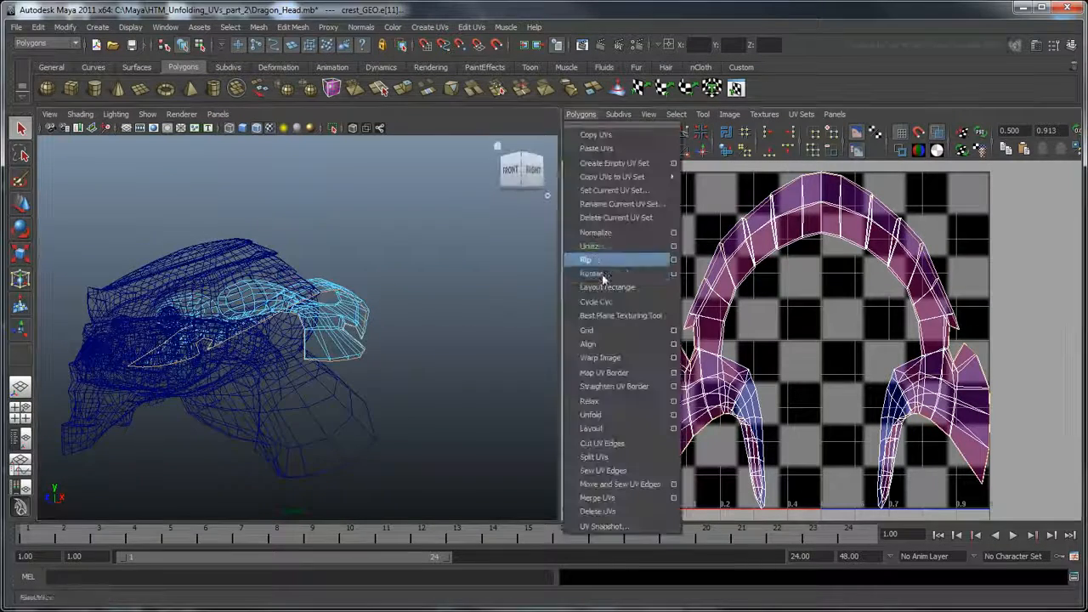
pyautogui.click(629, 447)
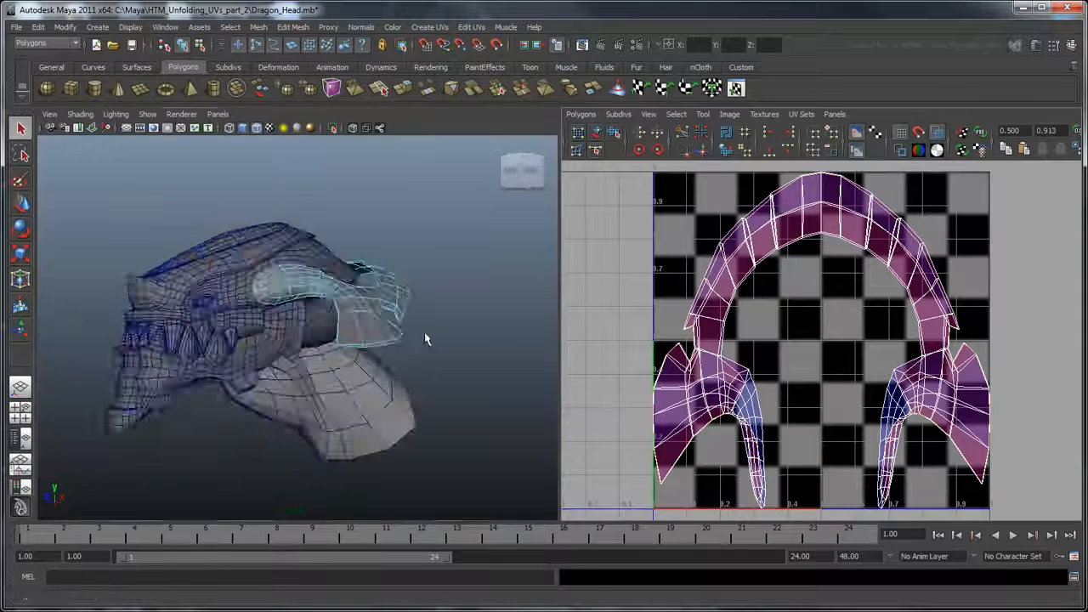
# Try to unfold the crest's UVs with the centre UV at its back pinned as the selected UV
pyautogui.keyDown('alt'); pyautogui.moveTo(425, 337); pyautogui.dragTo(286, 382); pyautogui.keyUp('alt')
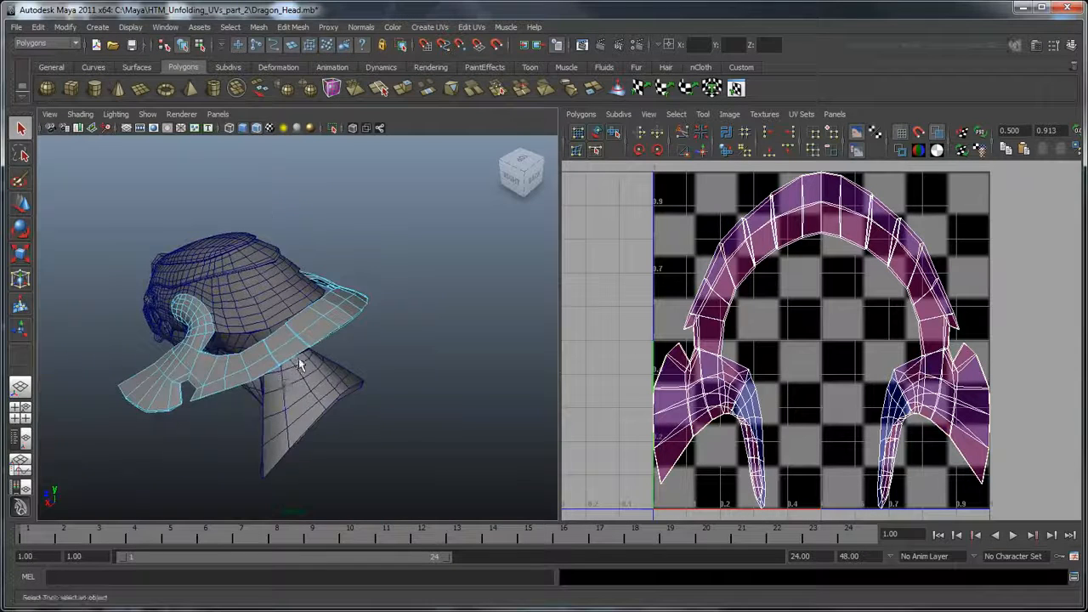
pyautogui.scroll(3, 300, 359)
pyautogui.keyDown('alt'); pyautogui.moveTo(375, 351); pyautogui.dragTo(335, 329); pyautogui.keyUp('alt')
pyautogui.moveTo(335, 328); pyautogui.dragTo(375, 326, button='right')
pyautogui.click(344, 311)
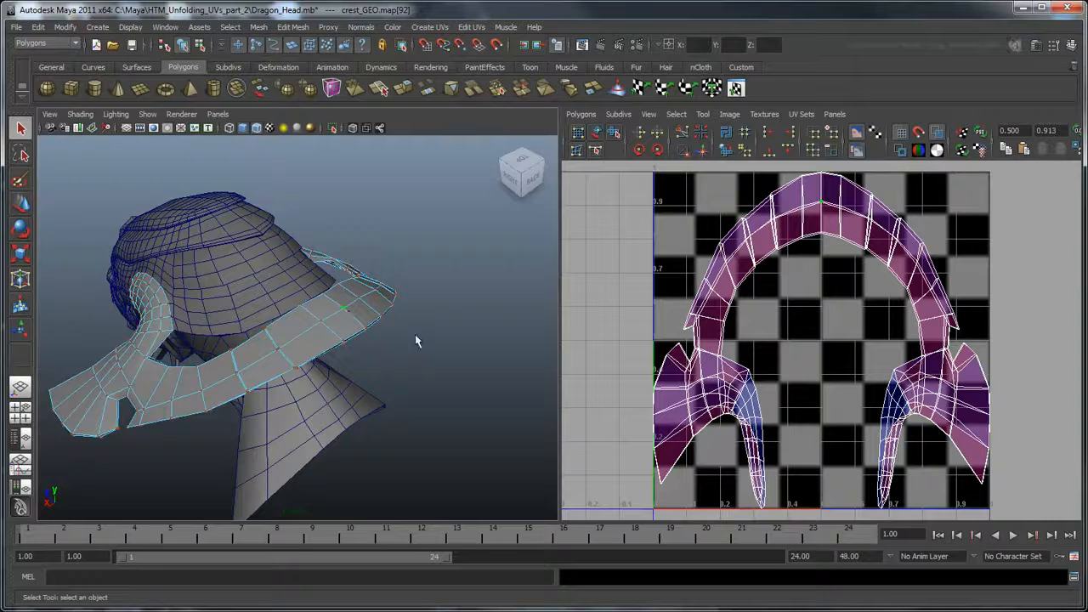
pyautogui.click(581, 114)
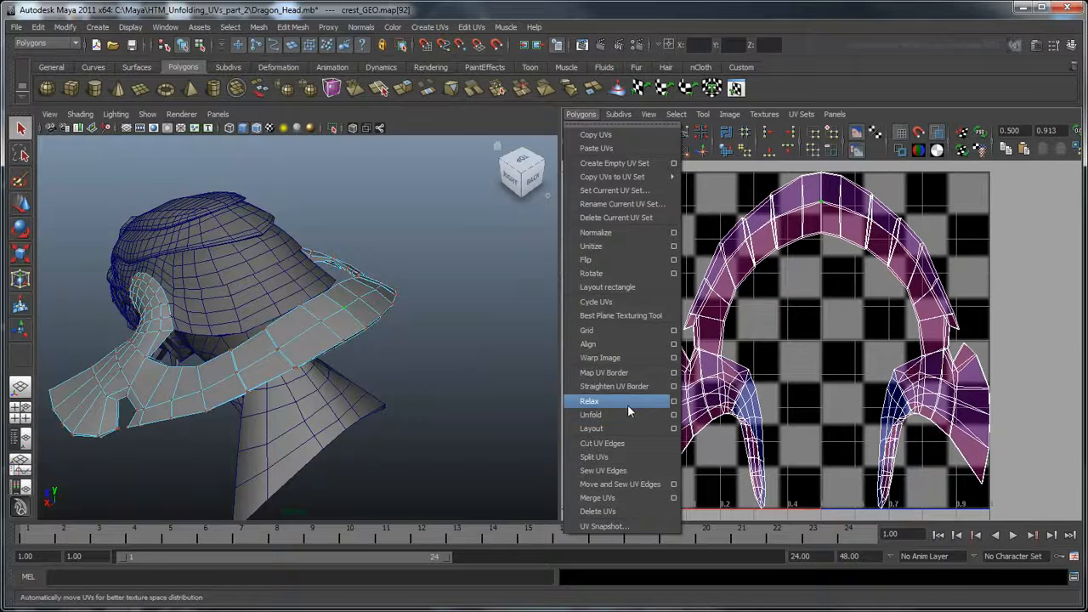
pyautogui.click(674, 415)
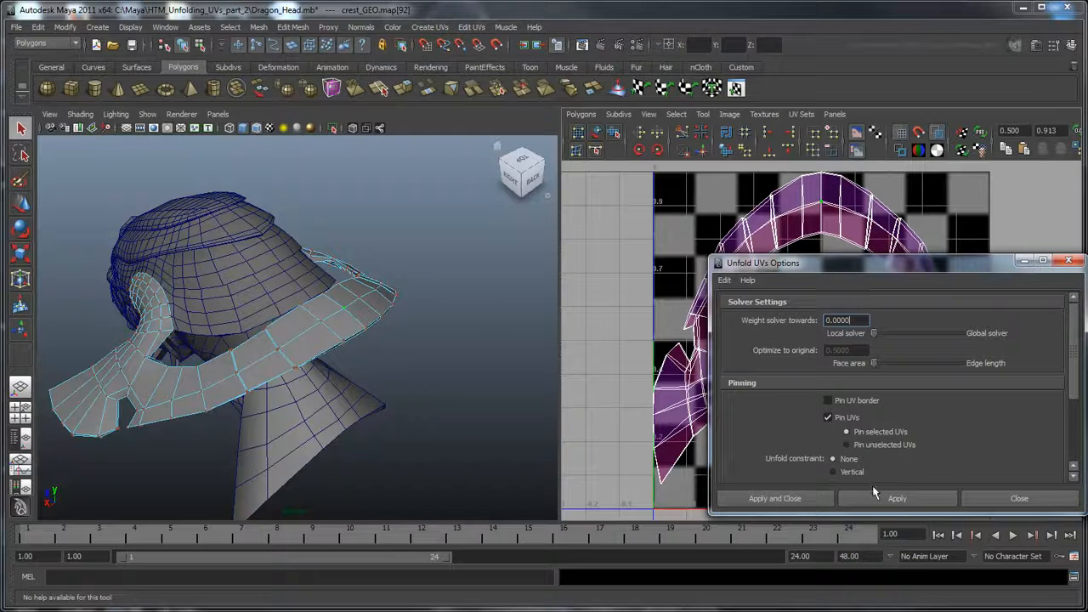
pyautogui.click(777, 499)
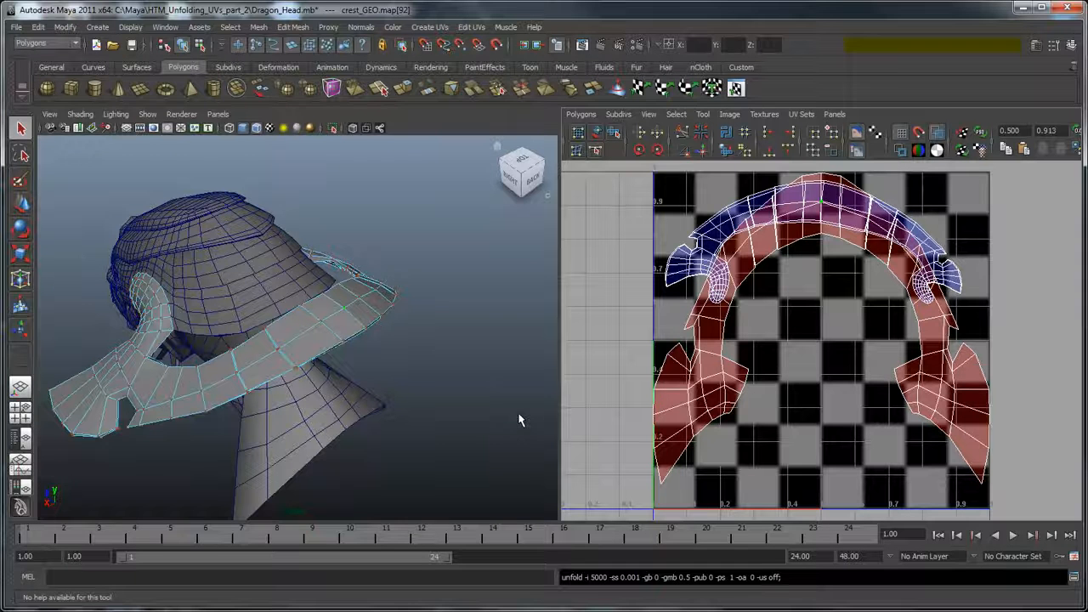
pyautogui.hotkey('ctrl', 'z')
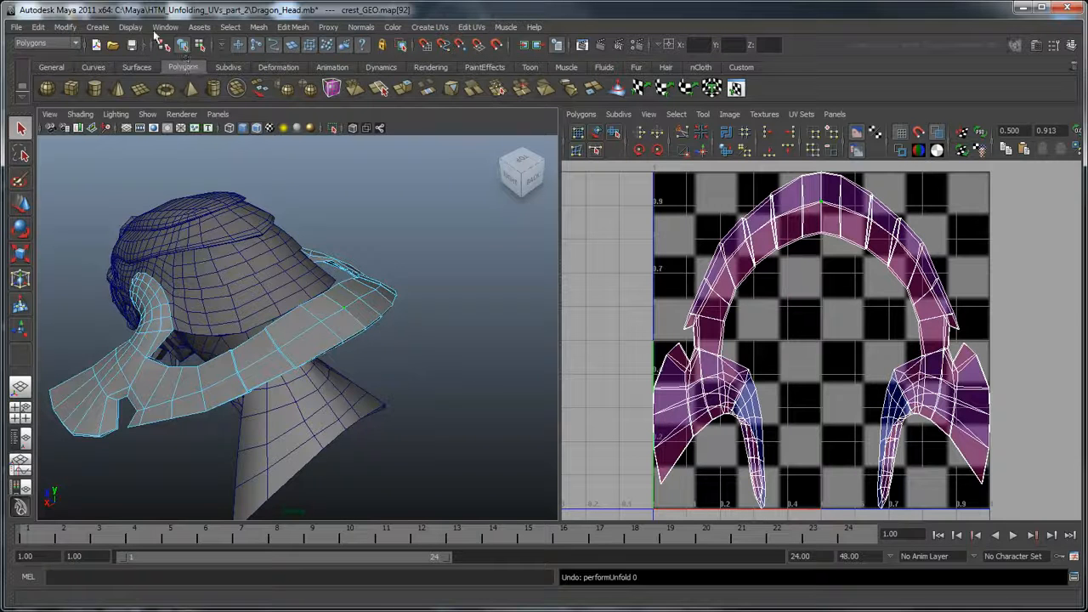
# Turn on the display of texture border edges for the crest mesh
pyautogui.click(131, 28)
pyautogui.moveTo(149, 160)
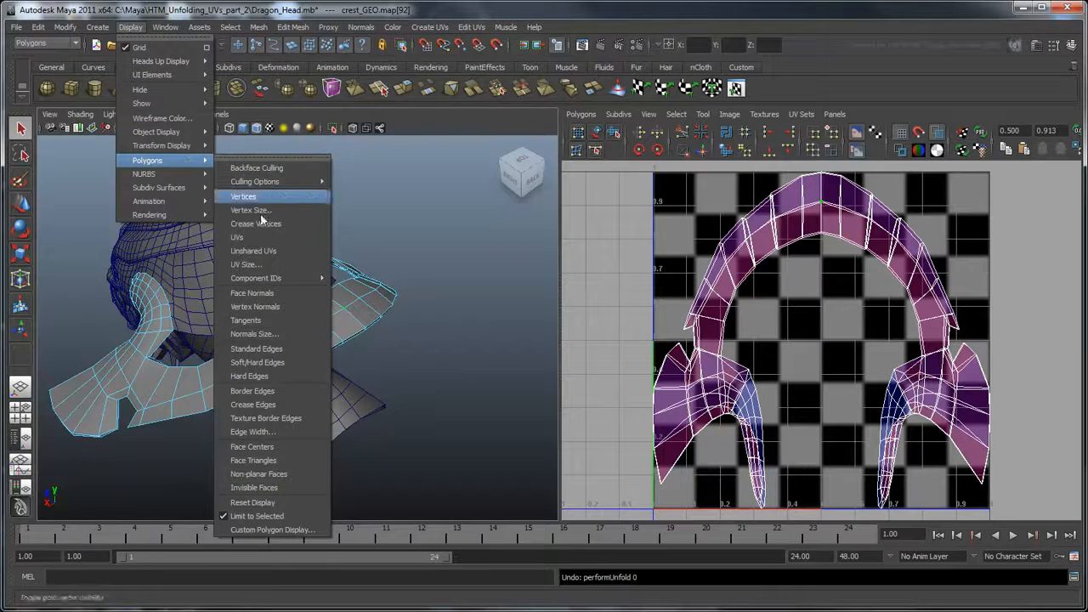
pyautogui.click(307, 417)
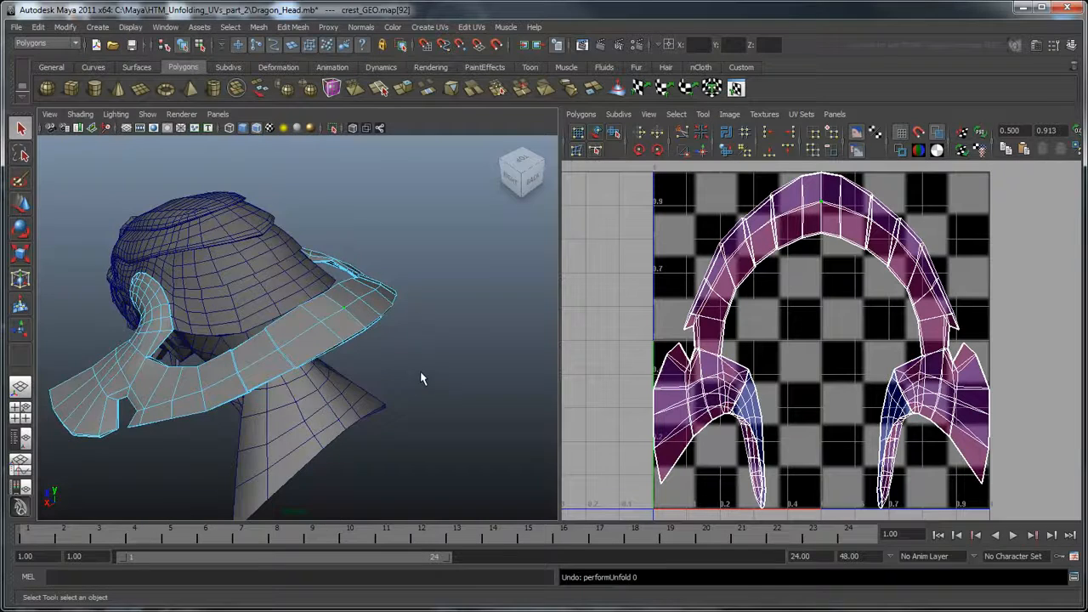
# Set the edge width in the crest's custom polygon display to 6 to thicken its texture borders
pyautogui.keyDown('alt'); pyautogui.moveTo(344, 424); pyautogui.dragTo(432, 364); pyautogui.keyUp('alt')
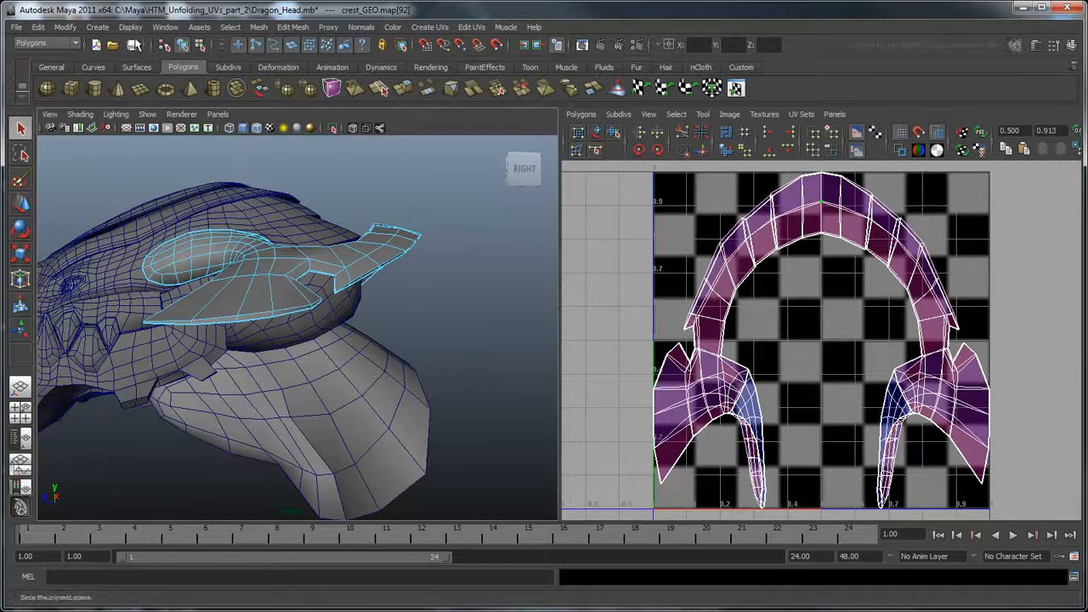
pyautogui.click(130, 27)
pyautogui.moveTo(153, 160)
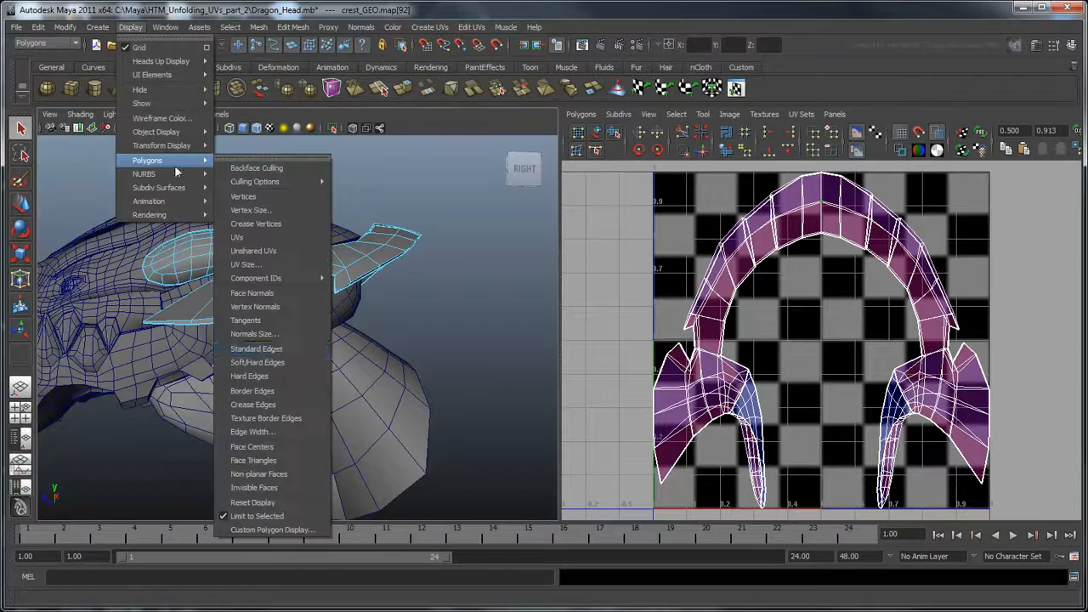
pyautogui.click(283, 530)
pyautogui.doubleClick(868, 389)
pyautogui.write('6')
pyautogui.press('Return')
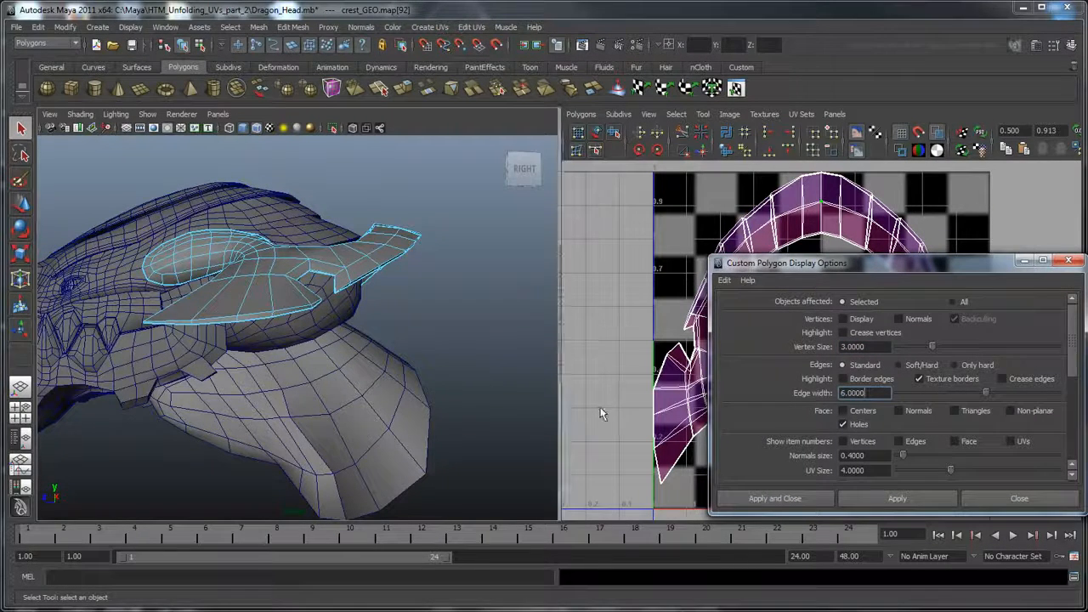
pyautogui.click(807, 496)
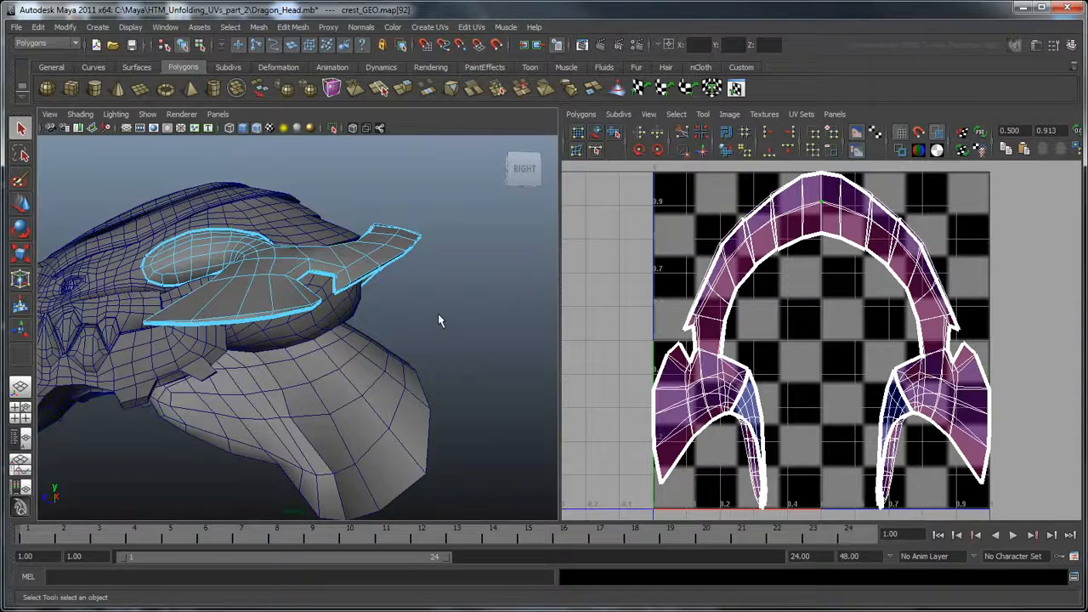
# Sew the UVs together along the short edge segment under the back of the crest
pyautogui.keyDown('alt'); pyautogui.moveTo(438, 314); pyautogui.dragTo(359, 323); pyautogui.keyUp('alt')
pyautogui.scroll(3, 401, 311)
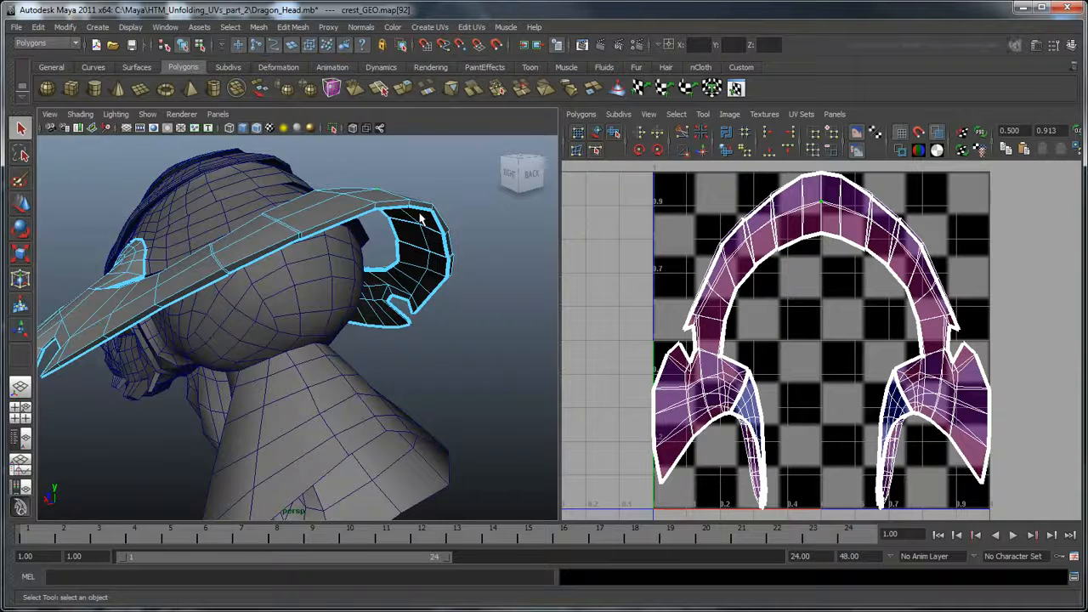
pyautogui.moveTo(421, 217); pyautogui.dragTo(422, 211, button='right')
pyautogui.click(403, 208)
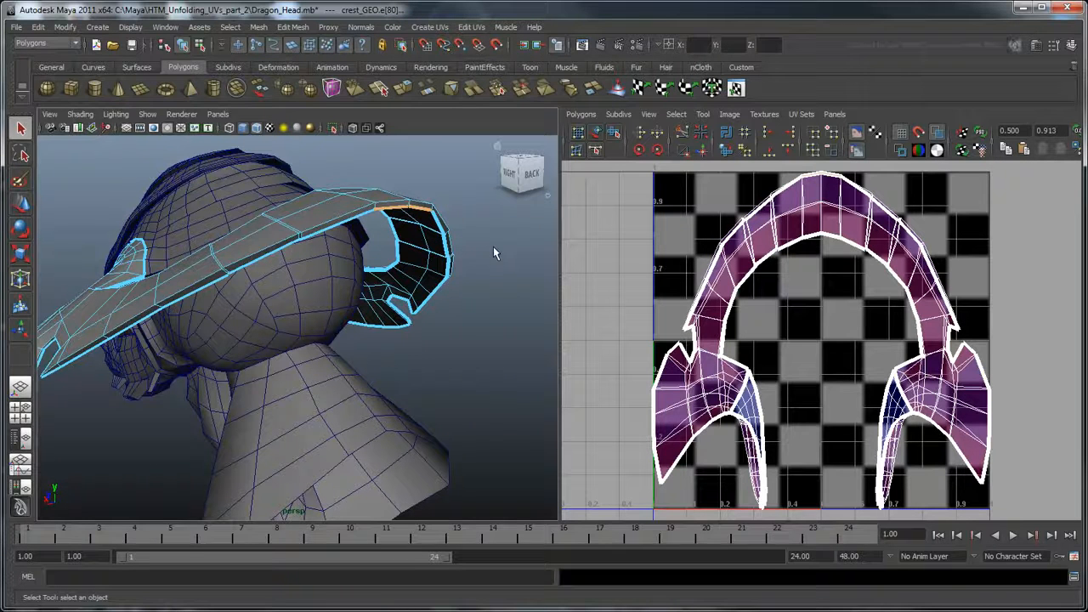
pyautogui.click(578, 115)
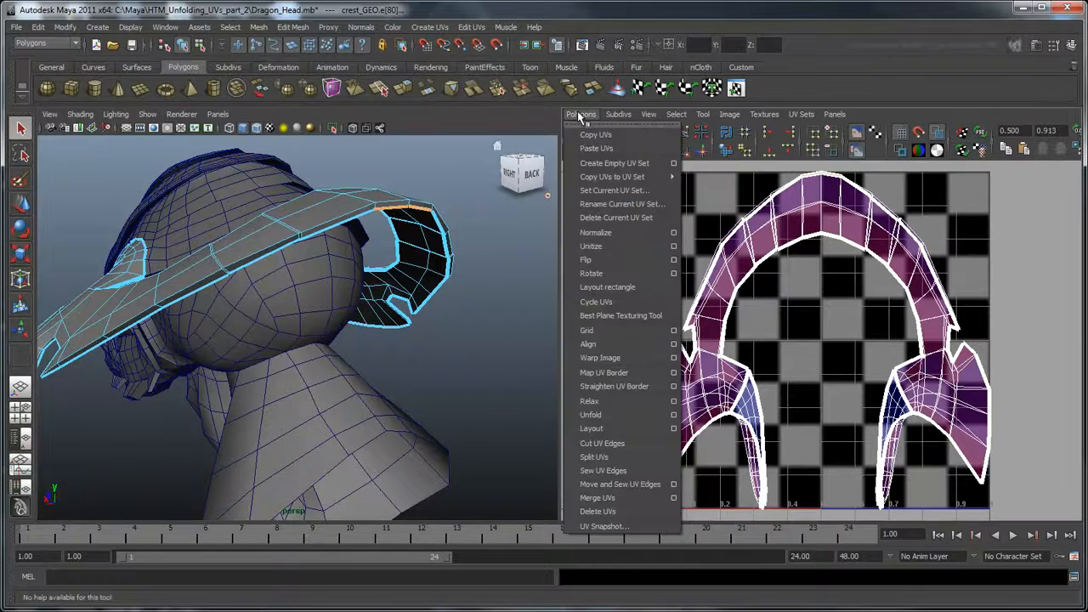
pyautogui.click(660, 471)
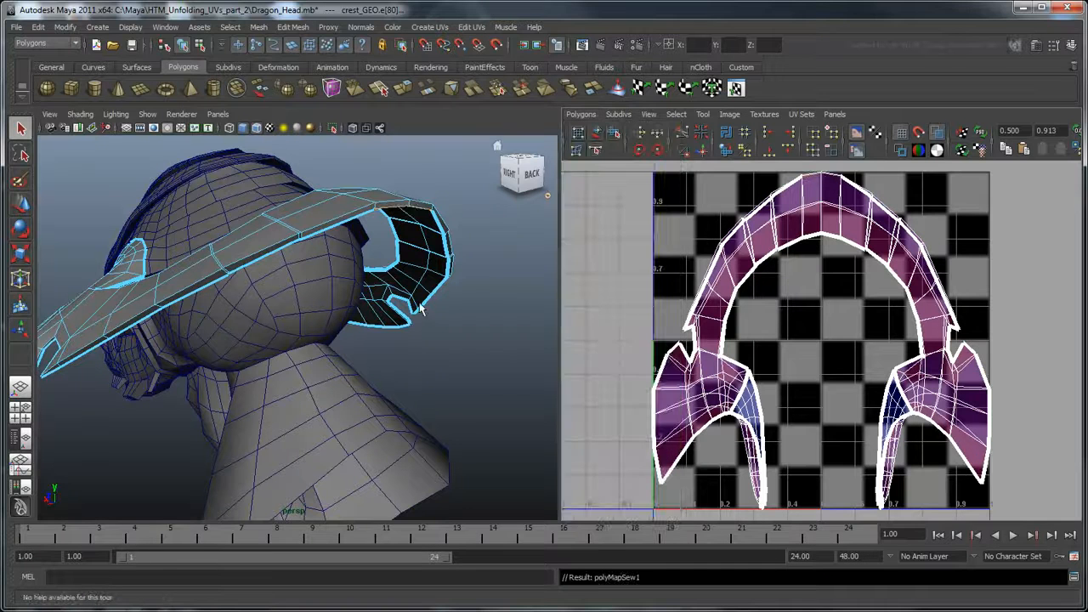
# Unfold the crest's UVs with the centre UV at its back pinned and the unfold constraint set to Vertical
pyautogui.keyDown('alt'); pyautogui.moveTo(478, 311); pyautogui.dragTo(323, 267); pyautogui.keyUp('alt')
pyautogui.moveTo(326, 265); pyautogui.dragTo(351, 270, button='right')
pyautogui.click(330, 282)
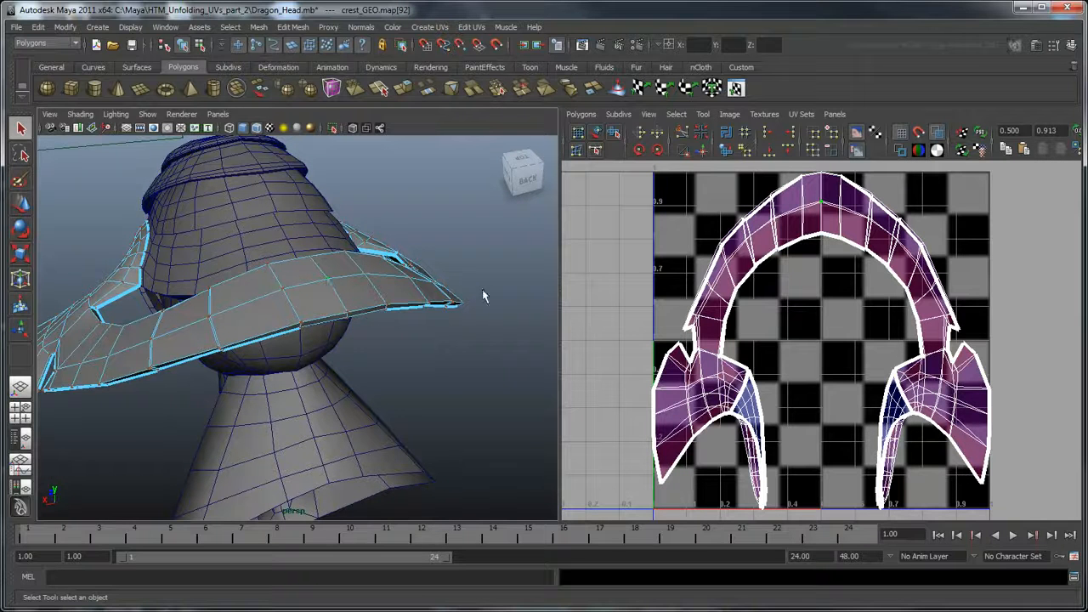
pyautogui.click(581, 114)
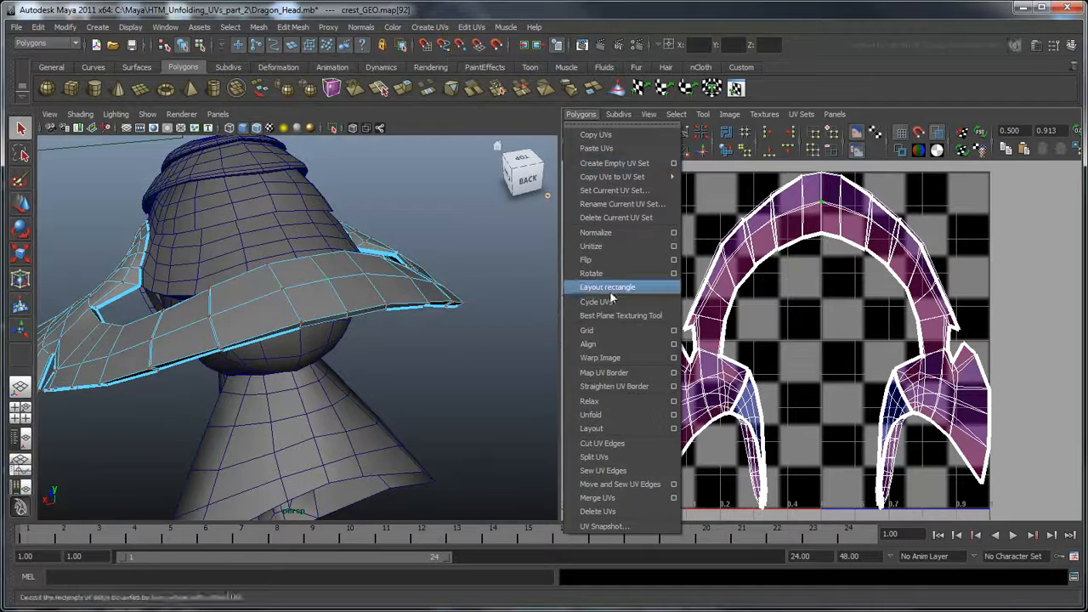
pyautogui.click(673, 414)
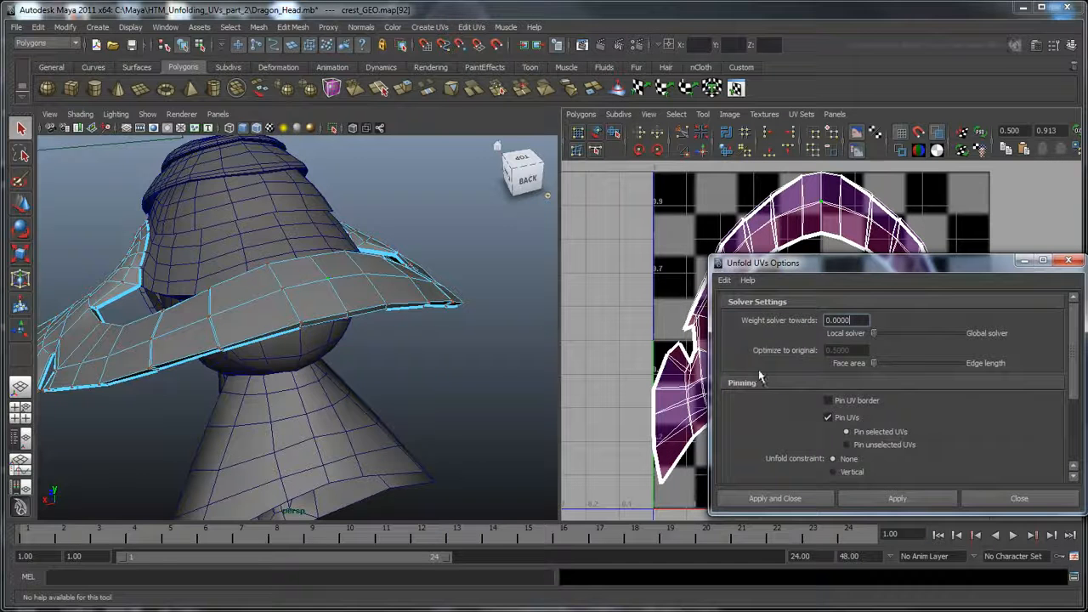
pyautogui.scroll(-1, 871, 451)
pyautogui.click(851, 433)
pyautogui.click(914, 495)
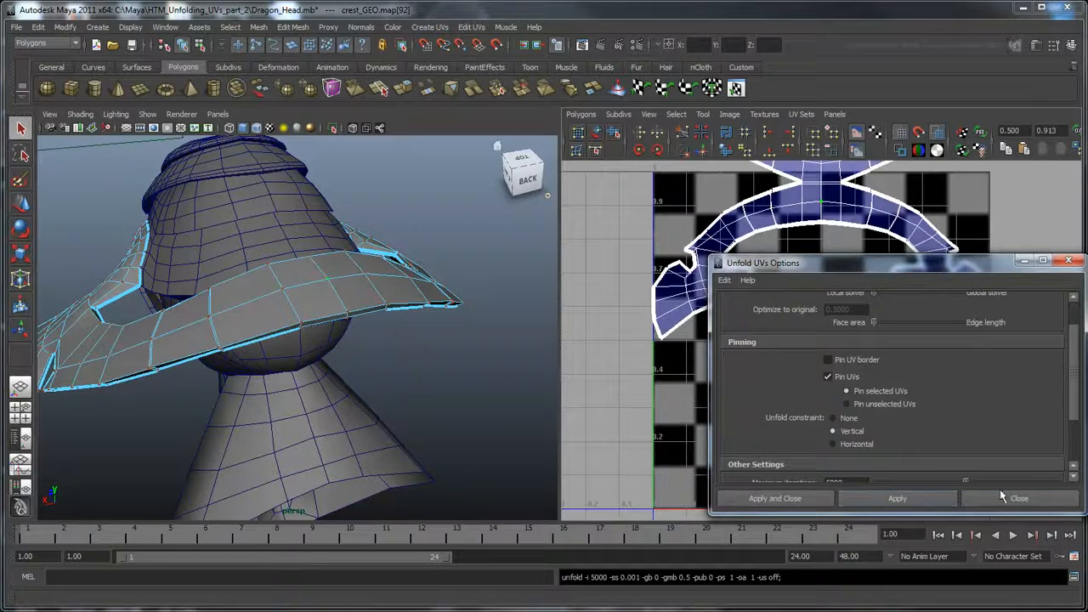
pyautogui.click(1024, 505)
# Display the textures in the 3D view and scale up all of the crest's UVs to about twice their size
pyautogui.scroll(-2, 833, 357)
pyautogui.scroll(-1, 812, 388)
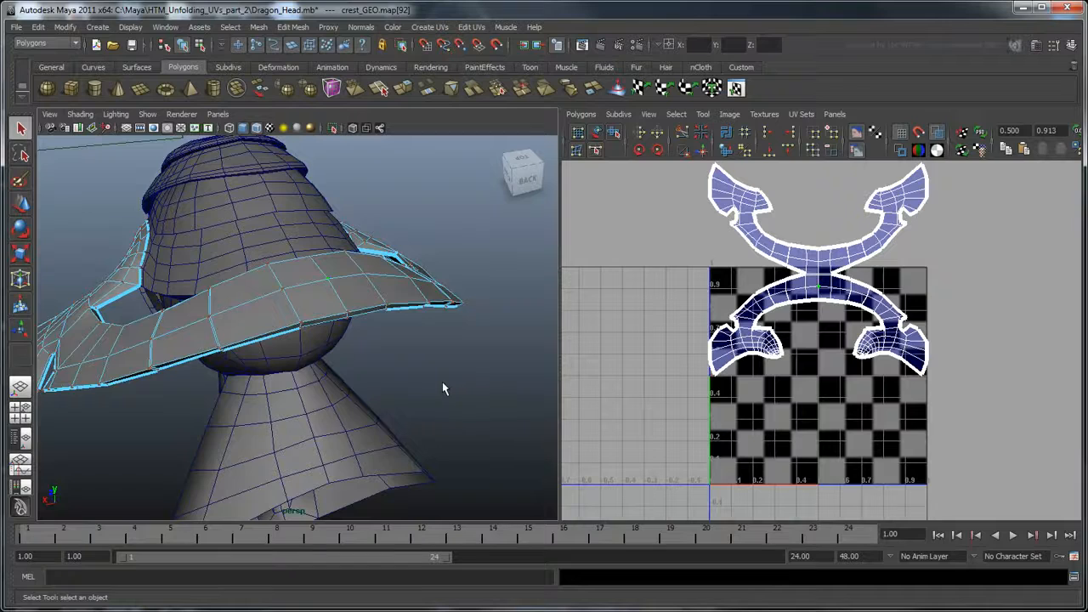
pyautogui.press('6')
pyautogui.keyDown('alt'); pyautogui.moveTo(405, 391); pyautogui.dragTo(451, 374); pyautogui.keyUp('alt')
pyautogui.scroll(-1, 818, 281)
pyautogui.moveTo(816, 272); pyautogui.dragTo(860, 272, button='right')
pyautogui.moveTo(676, 176); pyautogui.dragTo(966, 416)
pyautogui.press('r')
pyautogui.moveTo(816, 286); pyautogui.dragTo(892, 307)
pyautogui.moveTo(894, 306); pyautogui.dragTo(895, 306)
pyautogui.keyDown('alt'); pyautogui.moveTo(548, 319); pyautogui.dragTo(524, 299); pyautogui.keyUp('alt')
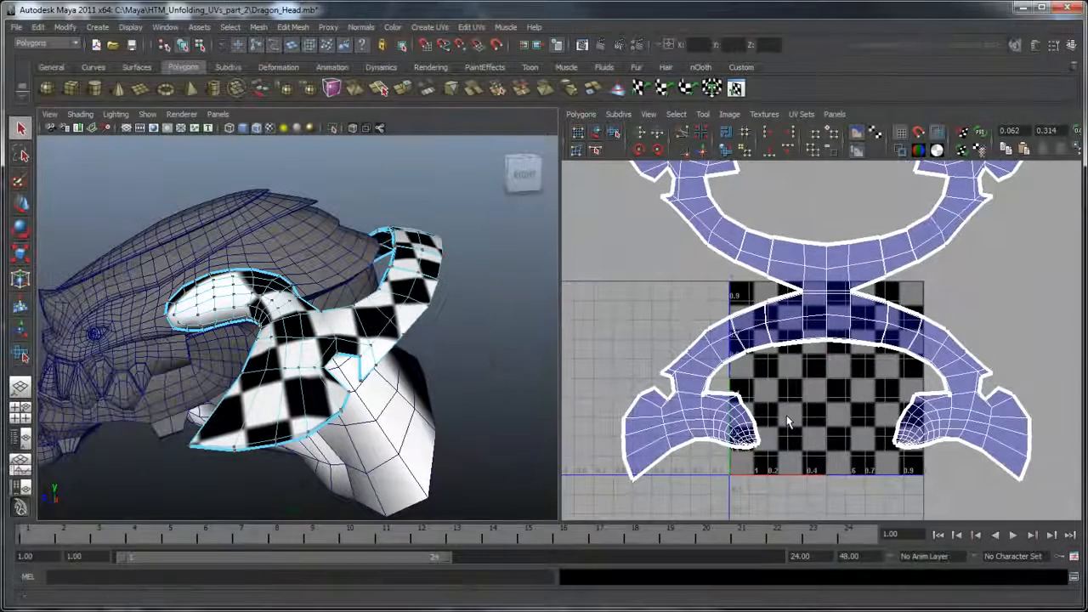
# Unfold the compressed UVs at the crest's two curled front ends with the Smooth UV Tool
pyautogui.keyDown('alt'); pyautogui.moveTo(763, 464); pyautogui.dragTo(886, 444, button='right'); pyautogui.keyUp('alt')
pyautogui.keyDown('alt'); pyautogui.moveTo(887, 444); pyautogui.dragTo(879, 361, button='middle'); pyautogui.keyUp('alt')
pyautogui.click(702, 114)
pyautogui.click(736, 175)
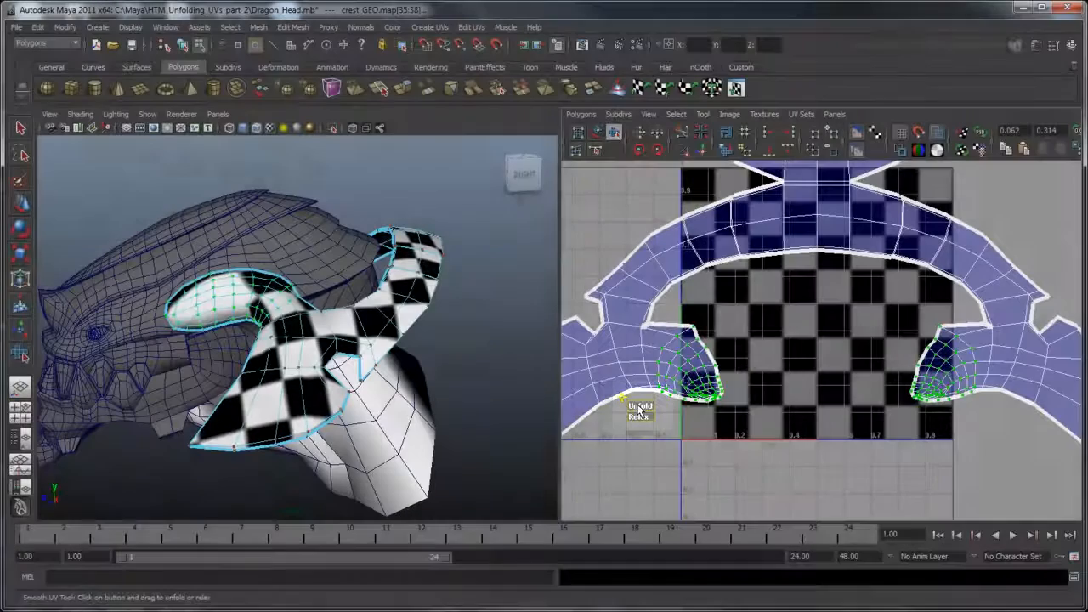
pyautogui.moveTo(640, 411); pyautogui.dragTo(1001, 418)
pyautogui.click(783, 463)
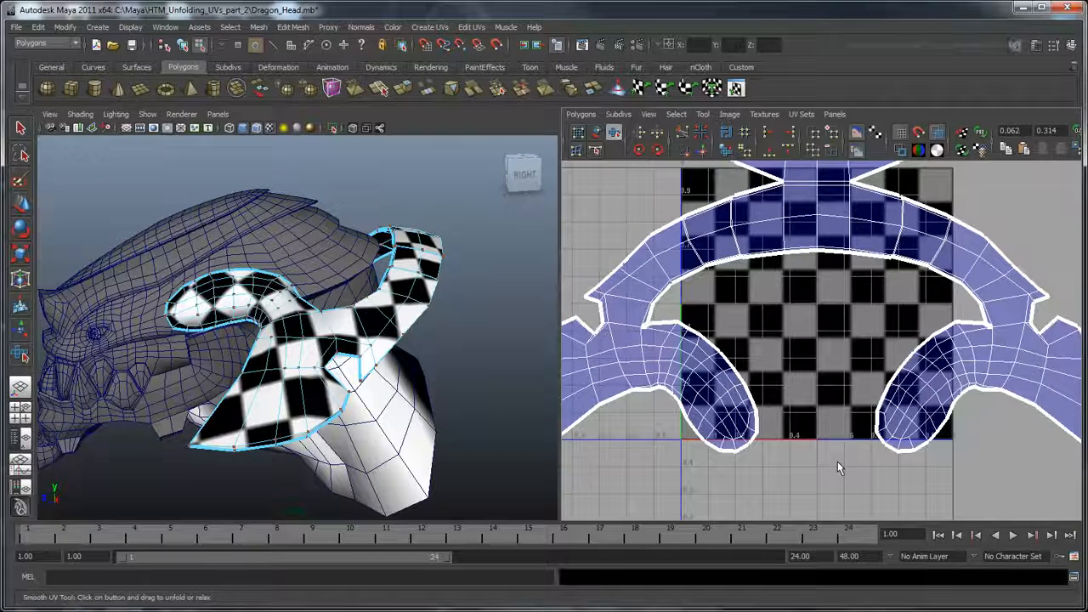
# Move the crest's whole UV shell out of the 0 to 1 texture square
pyautogui.scroll(-6, 837, 462)
pyautogui.rightClick(811, 359)
pyautogui.scroll(-3, 811, 359)
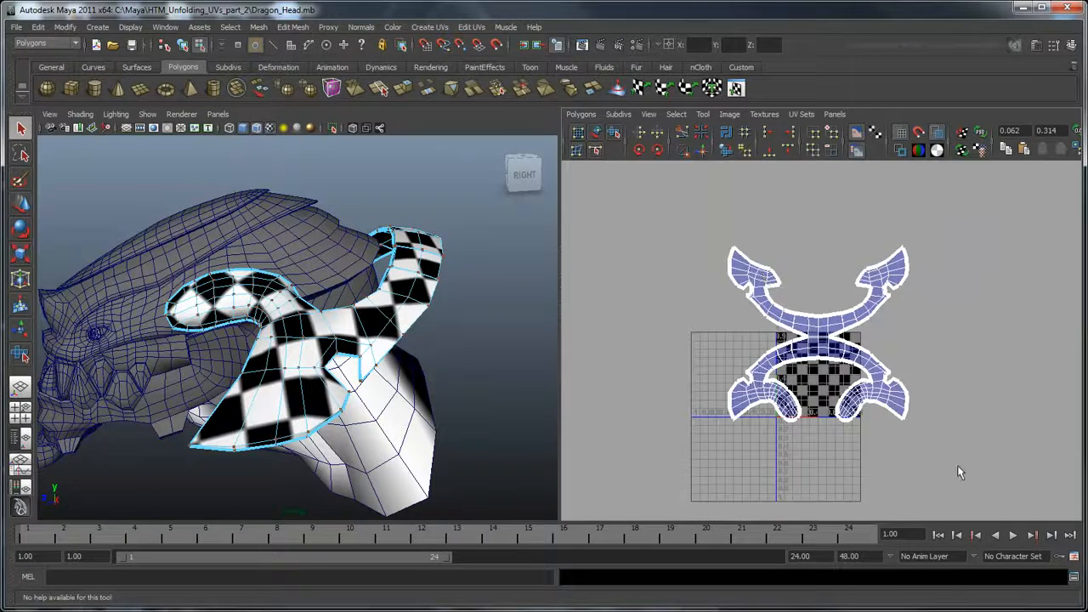
pyautogui.moveTo(957, 465); pyautogui.dragTo(714, 234)
pyautogui.press('w')
pyautogui.moveTo(817, 263); pyautogui.dragTo(817, 153)
pyautogui.scroll(5, 865, 404)
pyautogui.scroll(4, 864, 374)
pyautogui.click(1014, 433)
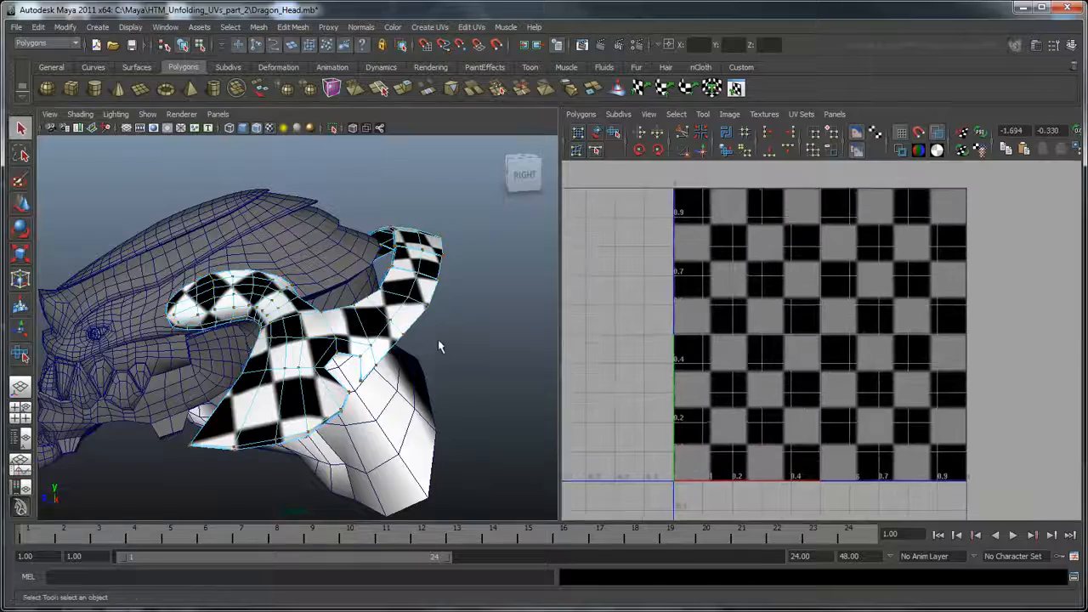
# Apply planar mapping to the skull mesh and assign the existing checker material to it
pyautogui.press('space')
pyautogui.scroll(-4, 500, 230)
pyautogui.moveTo(500, 231); pyautogui.dragTo(568, 216, button='right')
pyautogui.click(528, 219)
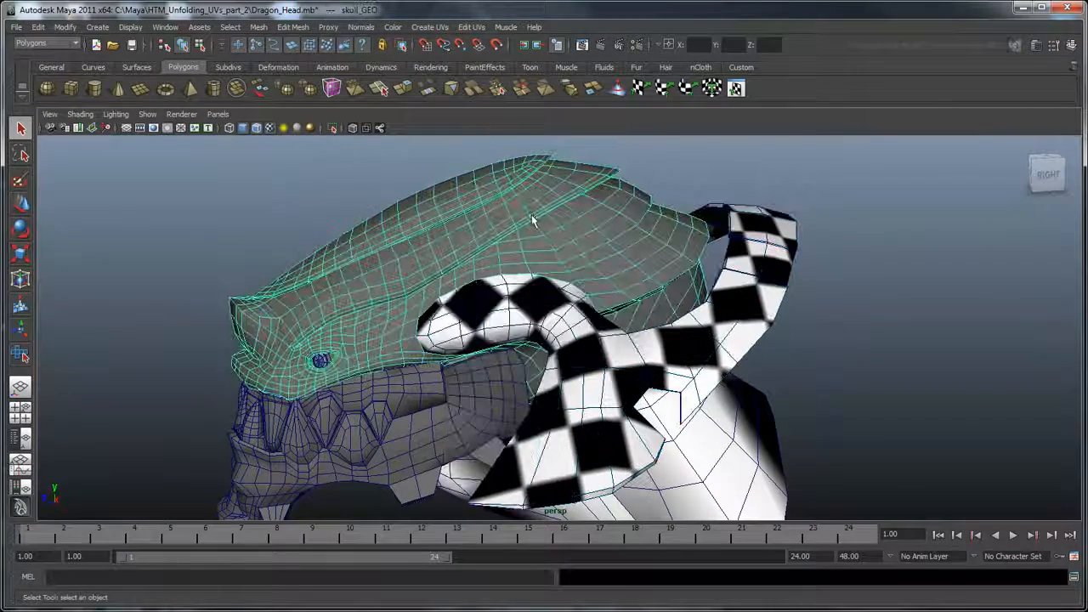
pyautogui.click(429, 27)
pyautogui.click(450, 44)
pyautogui.rightClick(578, 235)
pyautogui.moveTo(579, 235); pyautogui.dragTo(683, 470, button='right')
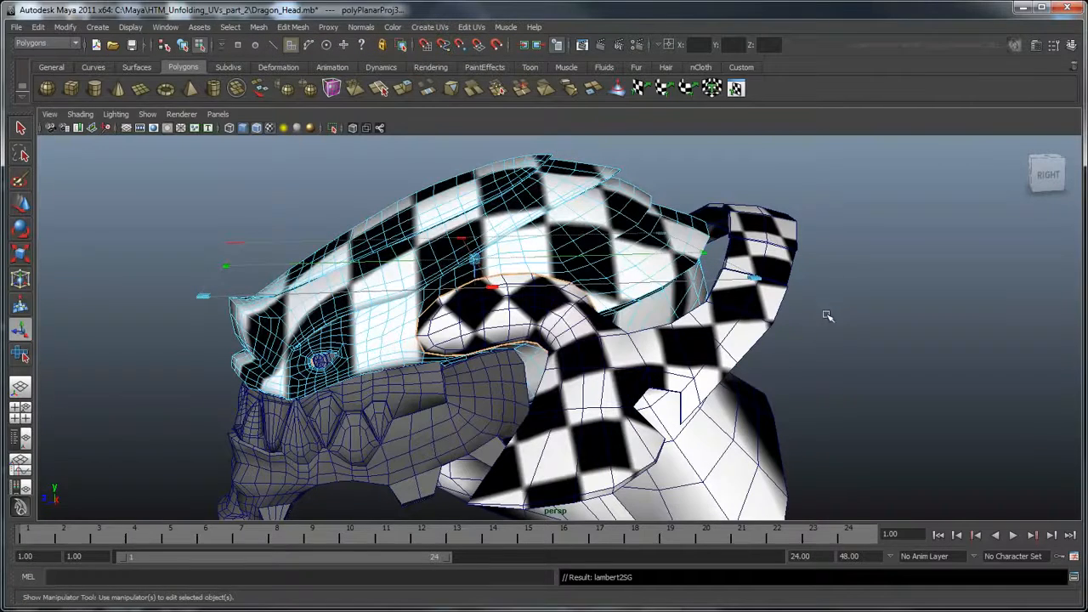
# Cut the skull's UVs along the centre-line edges at its lower back, selecting them in wireframe display
pyautogui.keyDown('alt'); pyautogui.moveTo(823, 281); pyautogui.dragTo(700, 330); pyautogui.keyUp('alt')
pyautogui.press('q')
pyautogui.press('4')
pyautogui.press('F10')
pyautogui.scroll(5, 502, 309)
pyautogui.keyDown('alt'); pyautogui.moveTo(478, 340); pyautogui.dragTo(566, 340, button='middle'); pyautogui.keyUp('alt')
pyautogui.scroll(4, 532, 373)
pyautogui.keyDown('alt'); pyautogui.moveTo(522, 403); pyautogui.dragTo(668, 393, button='middle'); pyautogui.keyUp('alt')
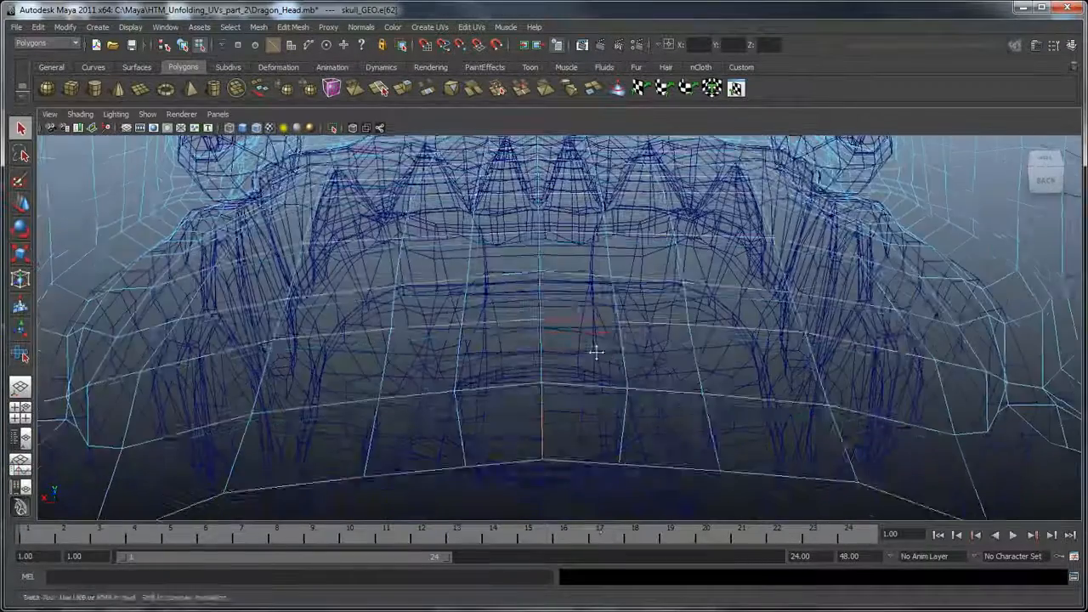
pyautogui.keyDown('alt'); pyautogui.moveTo(596, 352); pyautogui.dragTo(595, 354, button='middle'); pyautogui.keyUp('alt')
pyautogui.keyDown('alt'); pyautogui.moveTo(595, 353); pyautogui.dragTo(596, 273); pyautogui.keyUp('alt')
pyautogui.click(596, 395)
pyautogui.keyDown('alt'); pyautogui.moveTo(598, 389); pyautogui.dragTo(703, 366); pyautogui.keyUp('alt')
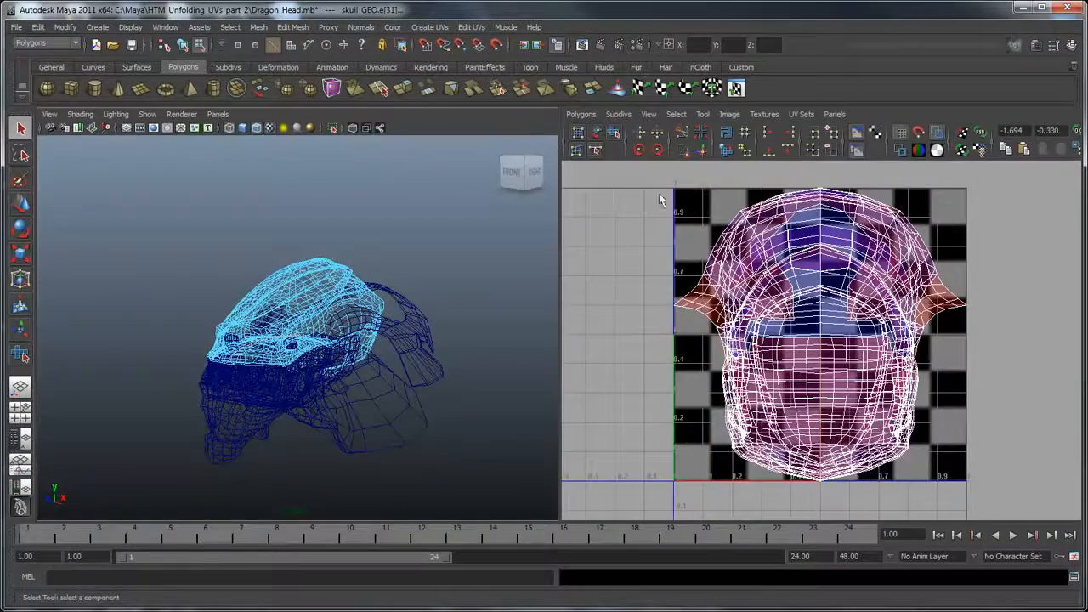
pyautogui.click(581, 114)
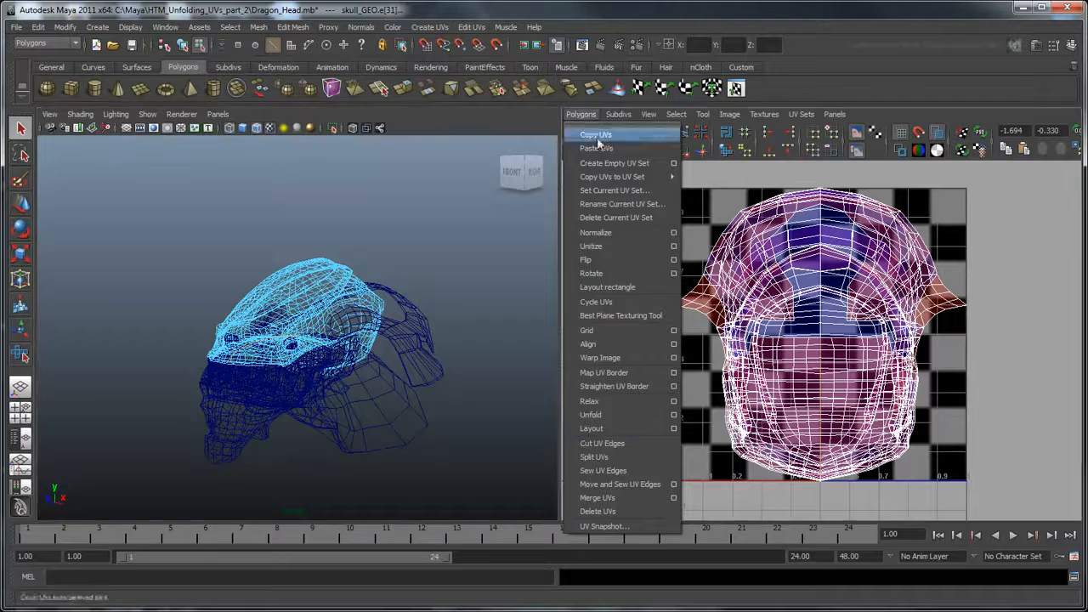
pyautogui.click(638, 443)
# Select the row of centre-line vertices along the top of the textured skull and convert the selection to UVs
pyautogui.moveTo(380, 362)
pyautogui.keyDown('alt'); pyautogui.mouseDown()
pyautogui.moveTo(400, 388)
pyautogui.moveTo(447, 391)
pyautogui.mouseUp(); pyautogui.keyUp('alt')
pyautogui.press('5')
pyautogui.press('6')
pyautogui.keyDown('alt'); pyautogui.moveTo(374, 394); pyautogui.dragTo(459, 394, button='right'); pyautogui.keyUp('alt')
pyautogui.keyDown('alt'); pyautogui.moveTo(301, 313); pyautogui.dragTo(284, 360, button='middle'); pyautogui.keyUp('alt')
pyautogui.keyDown('alt'); pyautogui.moveTo(283, 360); pyautogui.dragTo(306, 350); pyautogui.keyUp('alt')
pyautogui.rightClick(281, 287)
pyautogui.click(268, 289)
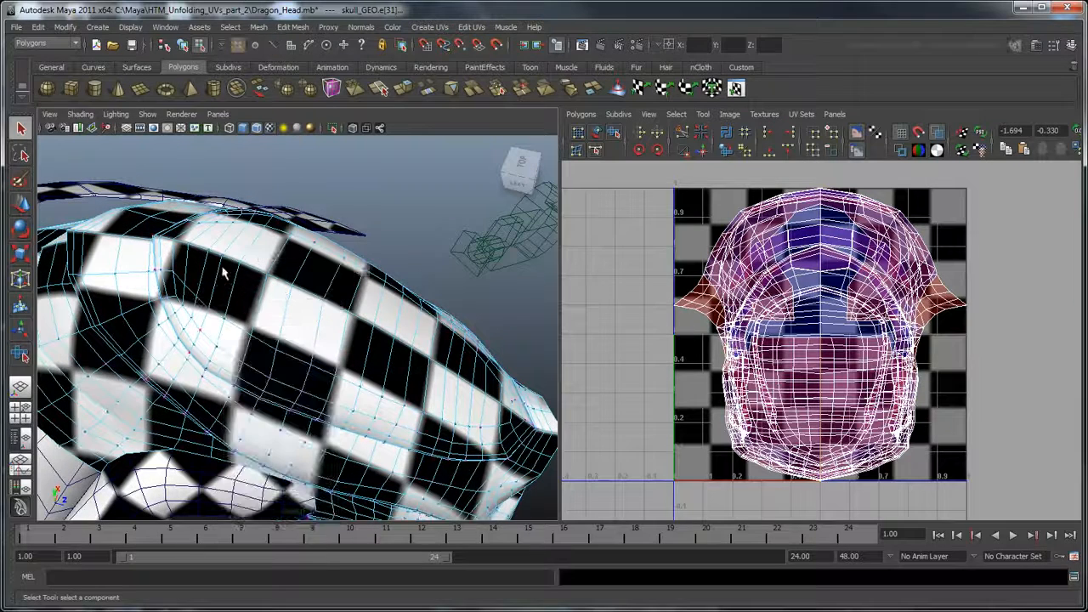
pyautogui.click(172, 245)
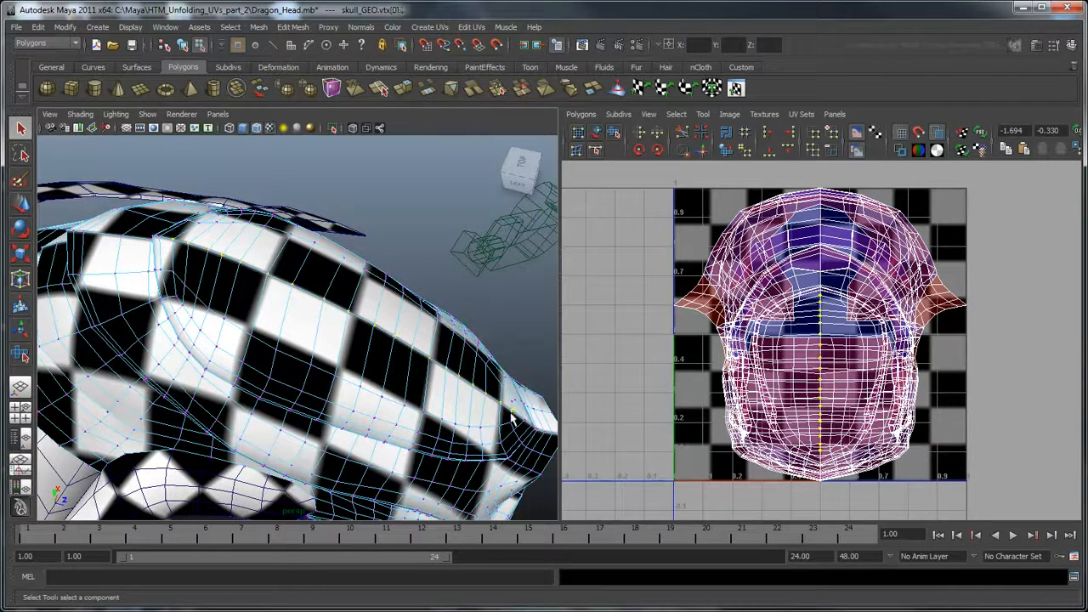
pyautogui.keyDown('ctrl'); pyautogui.moveTo(380, 342); pyautogui.dragTo(367, 328, button='right'); pyautogui.keyUp('ctrl')
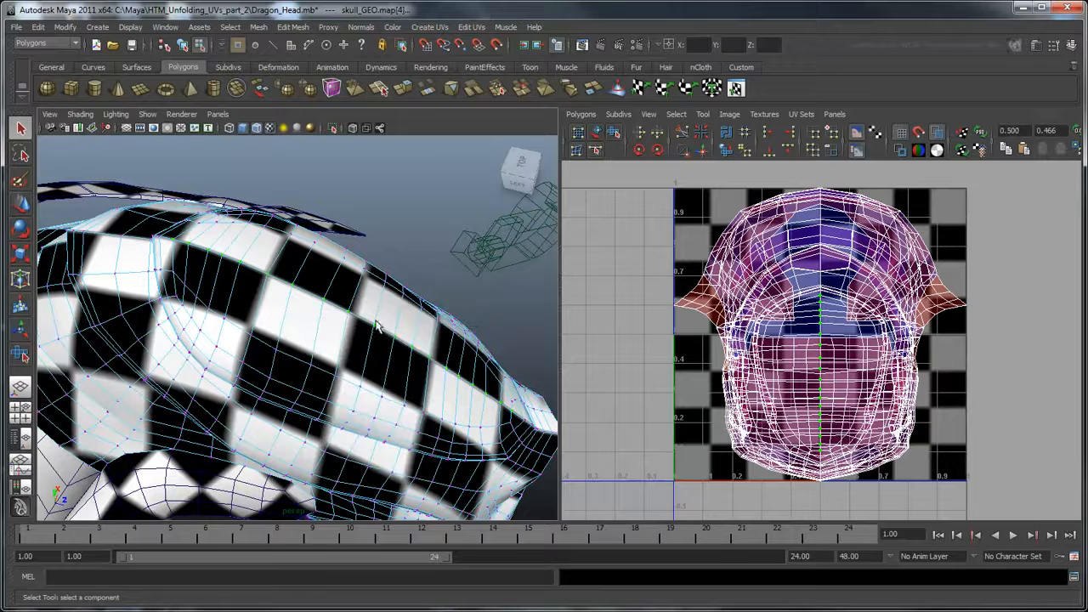
# Unfold the skull's UVs with the selected centre-line UVs pinned and the unfold constraint set to None
pyautogui.click(582, 114)
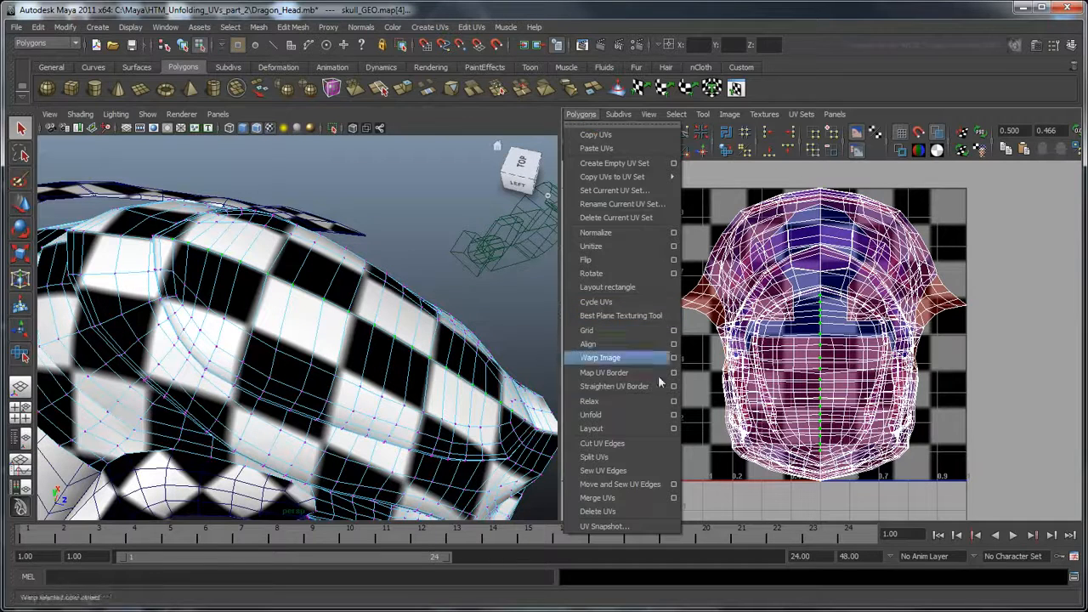
pyautogui.click(674, 415)
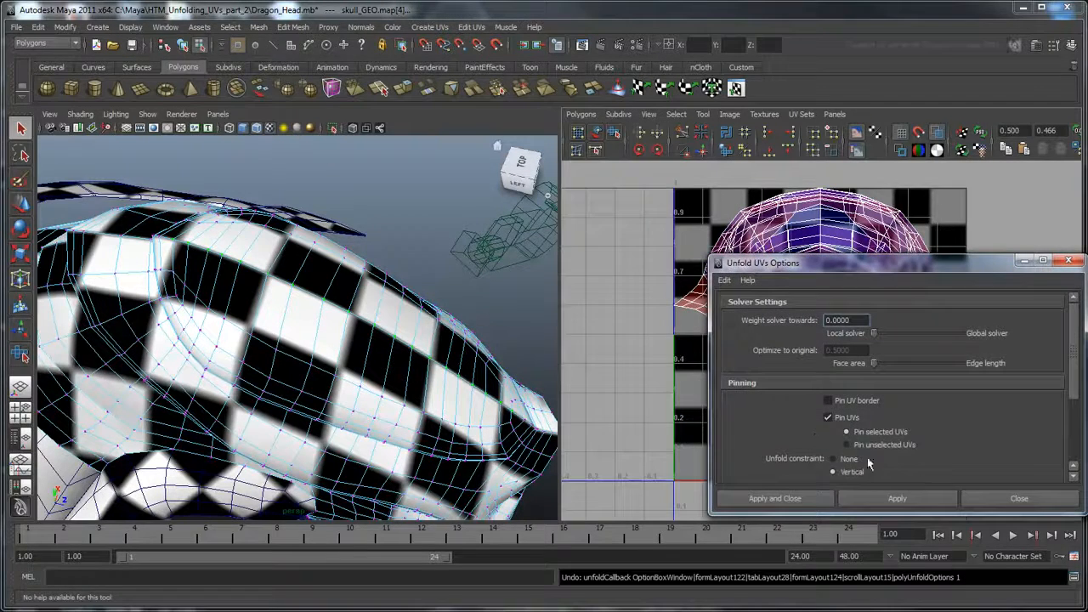
pyautogui.scroll(-1, 891, 476)
pyautogui.click(850, 418)
pyautogui.scroll(-1, 895, 449)
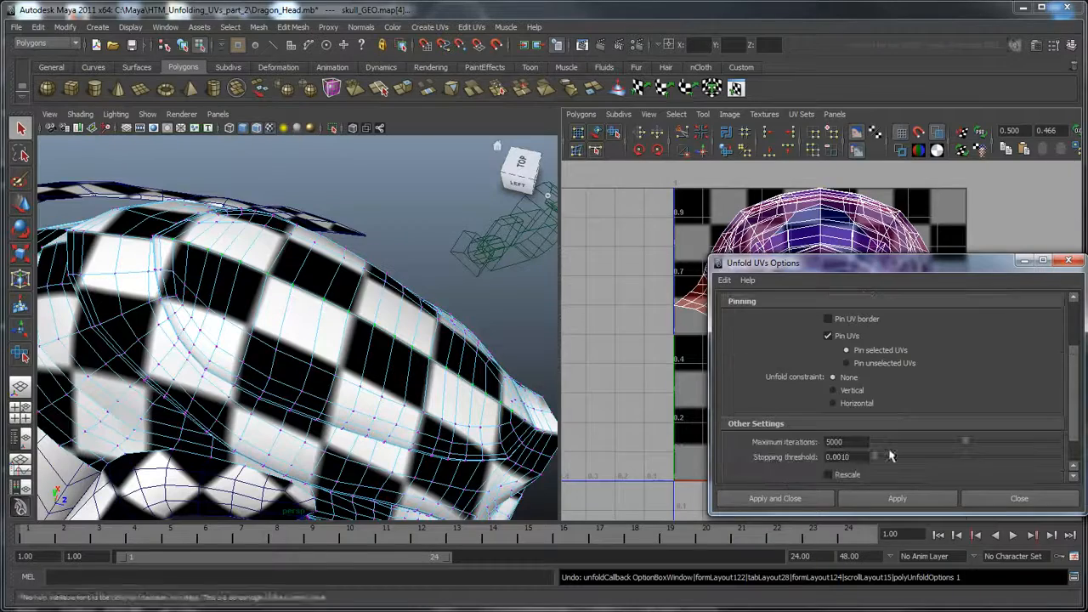
pyautogui.click(792, 498)
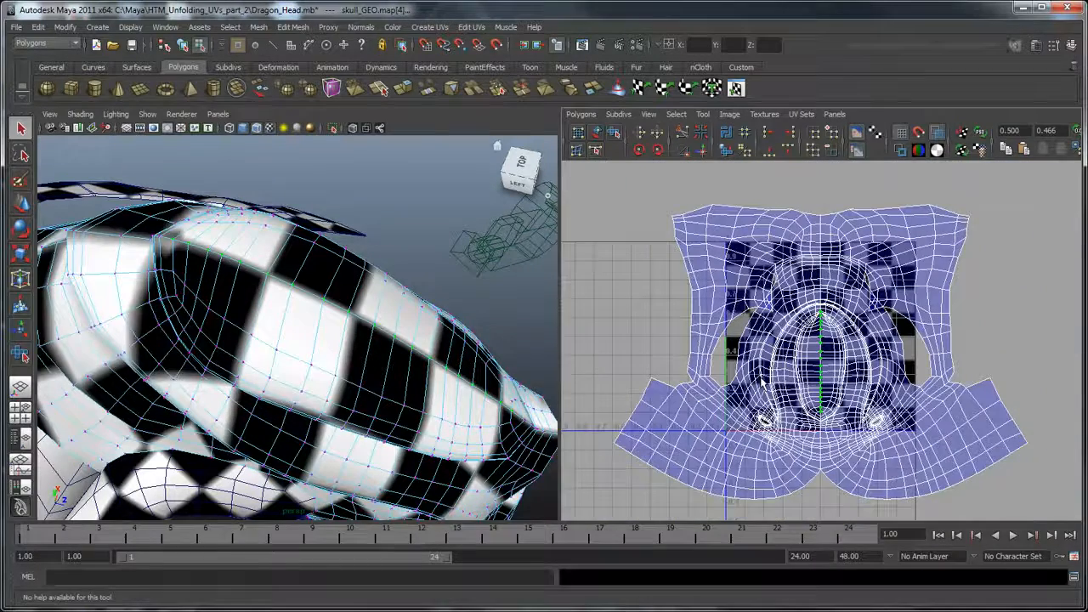
# Unfold the pinched UVs at the upper end of the skull's centre line with the Smooth UV Tool
pyautogui.keyDown('alt'); pyautogui.moveTo(872, 432); pyautogui.dragTo(855, 421, button='middle'); pyautogui.keyUp('alt')
pyautogui.scroll(6, 856, 423)
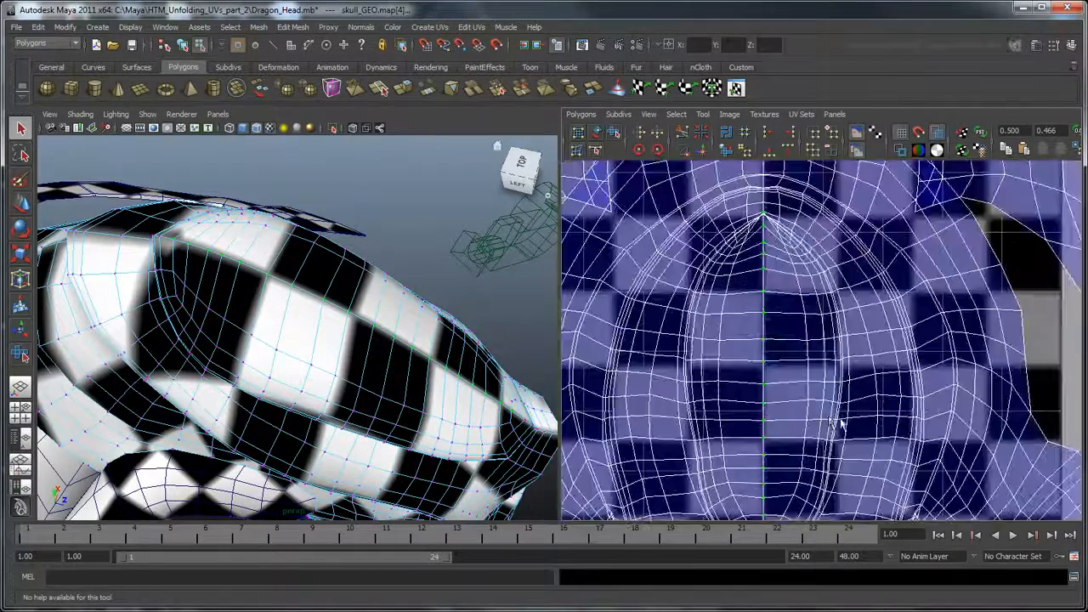
pyautogui.keyDown('alt'); pyautogui.moveTo(736, 326); pyautogui.dragTo(828, 438, button='middle'); pyautogui.keyUp('alt')
pyautogui.scroll(2, 840, 412)
pyautogui.keyDown('alt'); pyautogui.moveTo(850, 382); pyautogui.dragTo(848, 418, button='middle'); pyautogui.keyUp('alt')
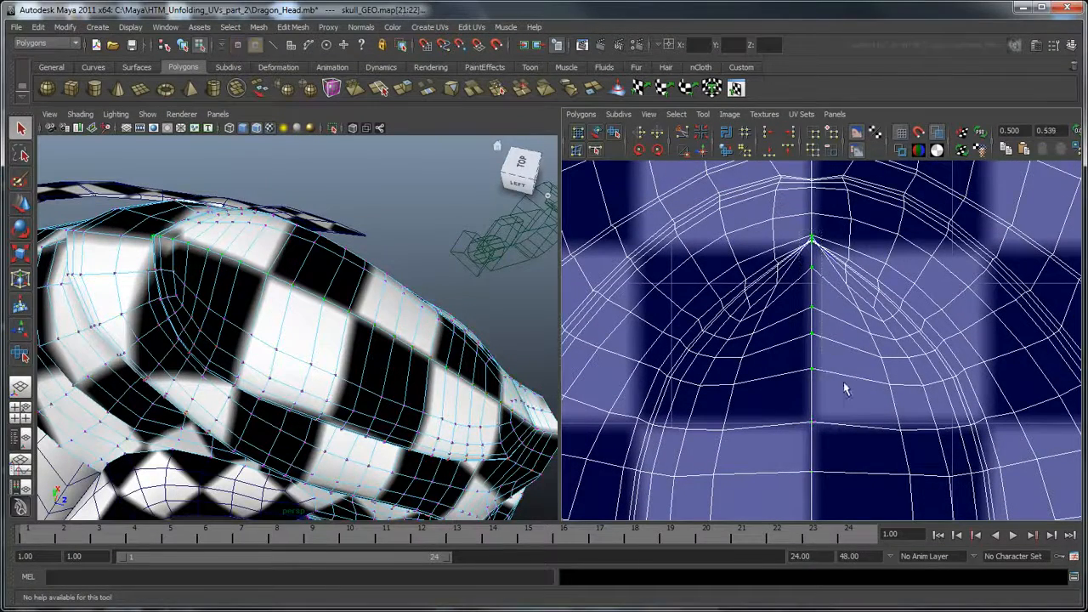
pyautogui.click(703, 116)
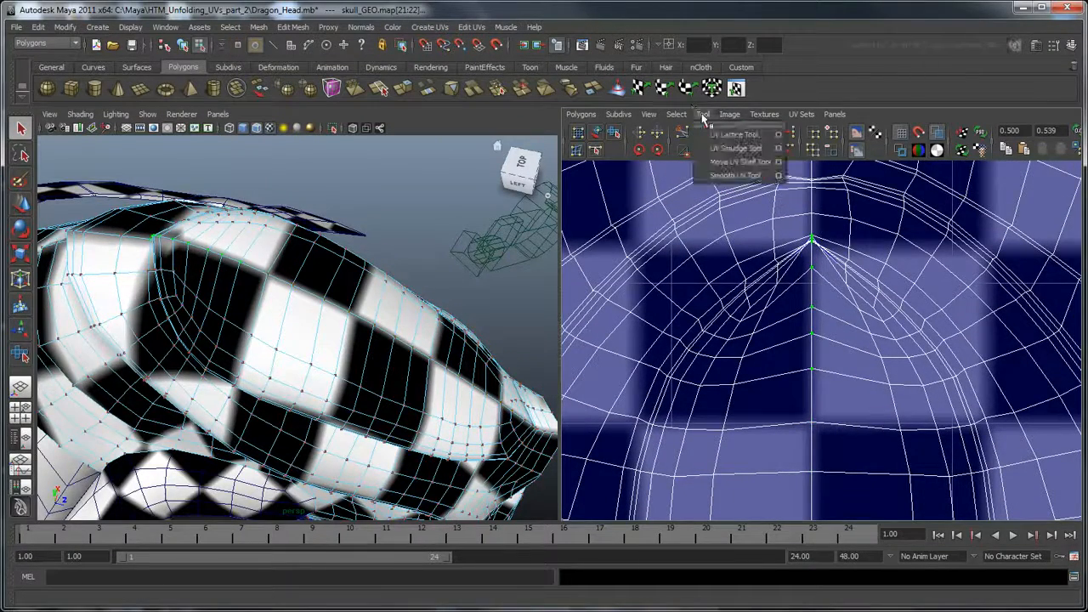
pyautogui.click(733, 175)
pyautogui.moveTo(795, 400); pyautogui.dragTo(828, 398)
# Move the UVs beside the overlapping fold in the skull's shell outward, away from the neighbouring faces
pyautogui.keyDown('alt'); pyautogui.moveTo(854, 341); pyautogui.dragTo(813, 374, button='middle'); pyautogui.keyUp('alt')
pyautogui.scroll(2, 685, 311)
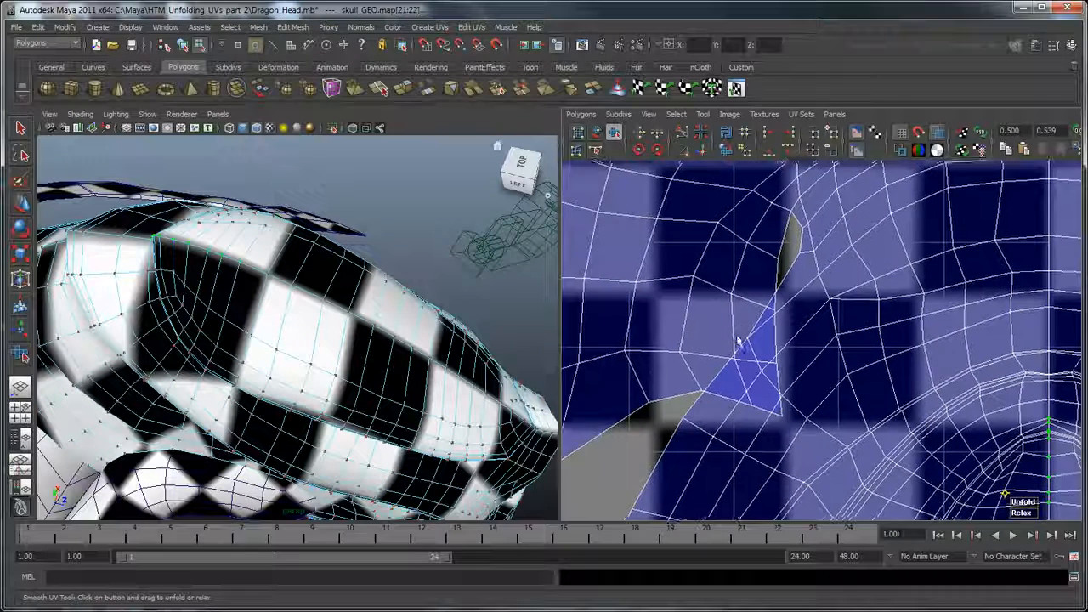
pyautogui.click(703, 279)
pyautogui.keyDown('shift'); pyautogui.click(706, 378); pyautogui.keyUp('shift')
pyautogui.keyDown('shift'); pyautogui.click(724, 432); pyautogui.keyUp('shift')
pyautogui.keyDown('alt'); pyautogui.moveTo(675, 389); pyautogui.dragTo(740, 430, button='middle'); pyautogui.keyUp('alt')
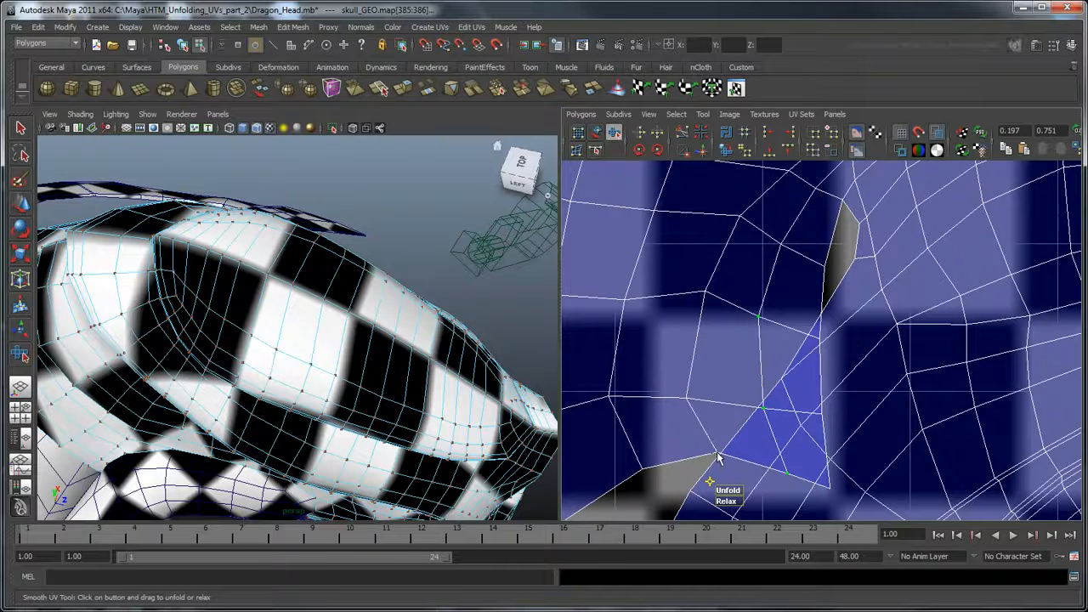
pyautogui.keyDown('shift'); pyautogui.click(718, 456); pyautogui.keyUp('shift')
pyautogui.keyDown('shift'); pyautogui.click(688, 398); pyautogui.keyUp('shift')
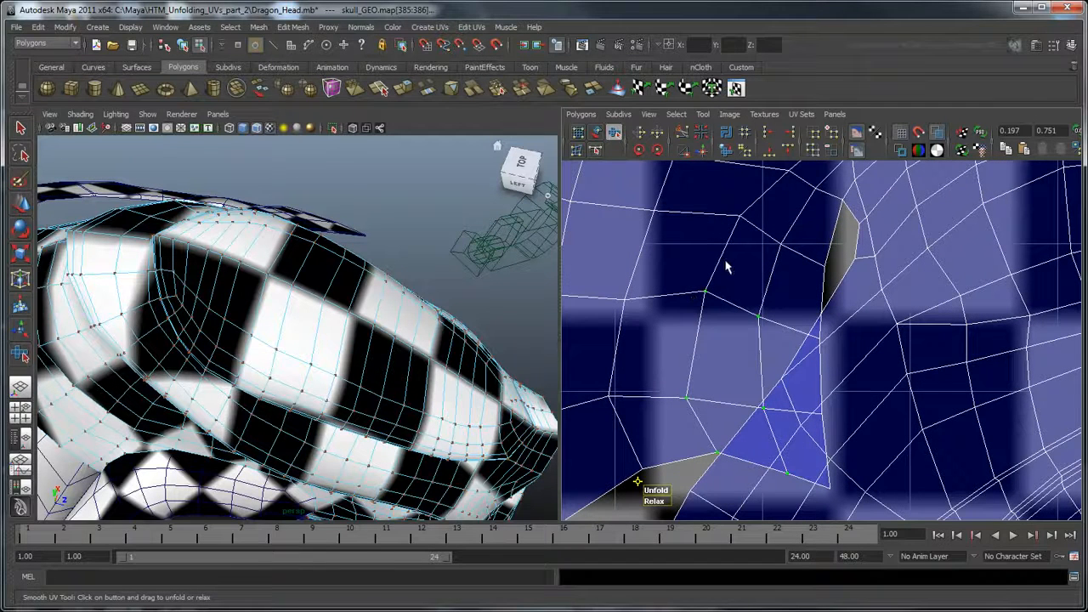
pyautogui.keyDown('shift'); pyautogui.click(738, 216); pyautogui.keyUp('shift')
pyautogui.press('w')
pyautogui.moveTo(736, 345); pyautogui.dragTo(703, 334)
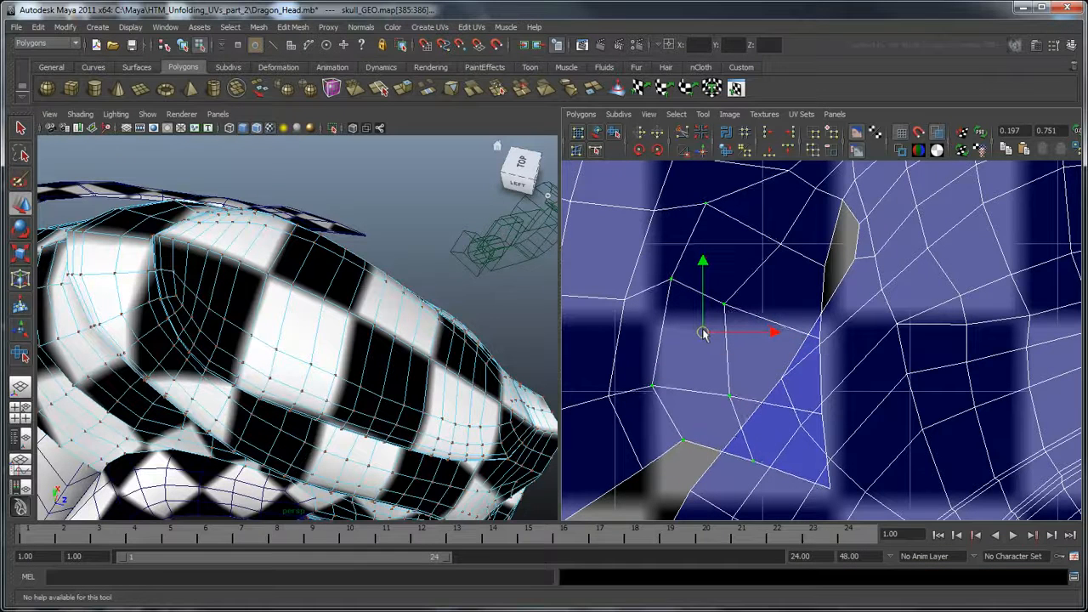
pyautogui.click(745, 435)
pyautogui.moveTo(743, 435); pyautogui.dragTo(719, 393)
pyautogui.moveTo(719, 393); pyautogui.dragTo(714, 393)
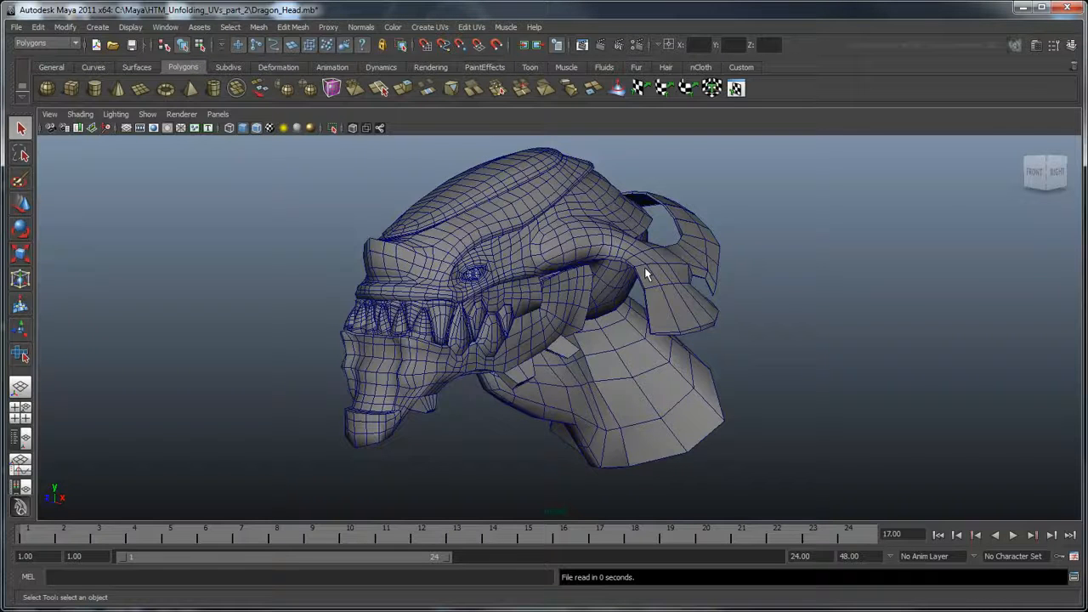
# Unfold the lower jaw's UVs with several UVs along its front centre line selected as pinned
pyautogui.scroll(5, 659, 263)
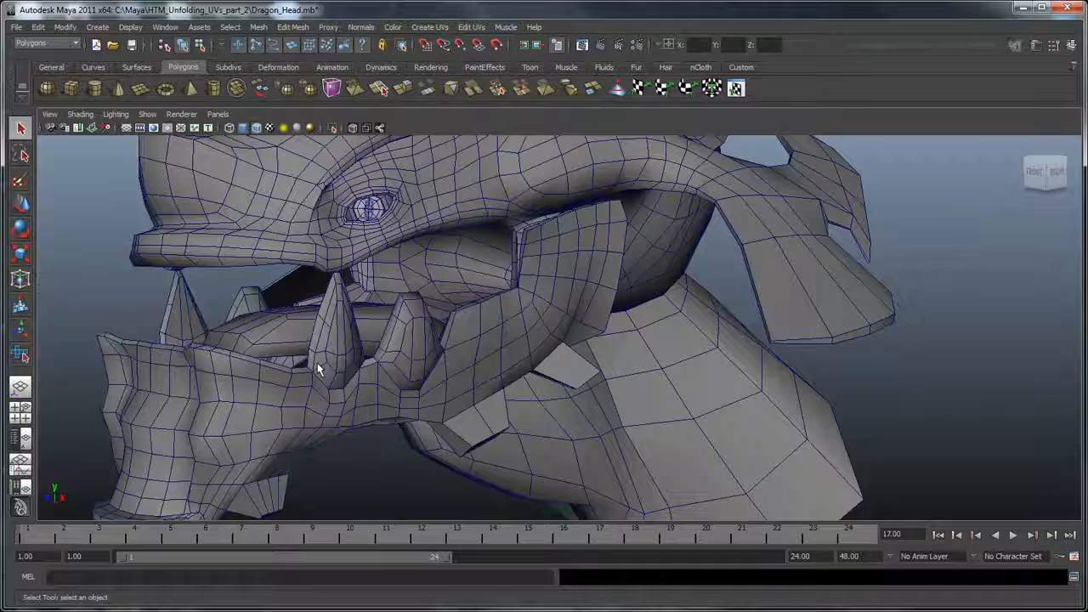
pyautogui.click(385, 383)
pyautogui.keyDown('alt'); pyautogui.moveTo(385, 383); pyautogui.dragTo(449, 395); pyautogui.keyUp('alt')
pyautogui.click(736, 321)
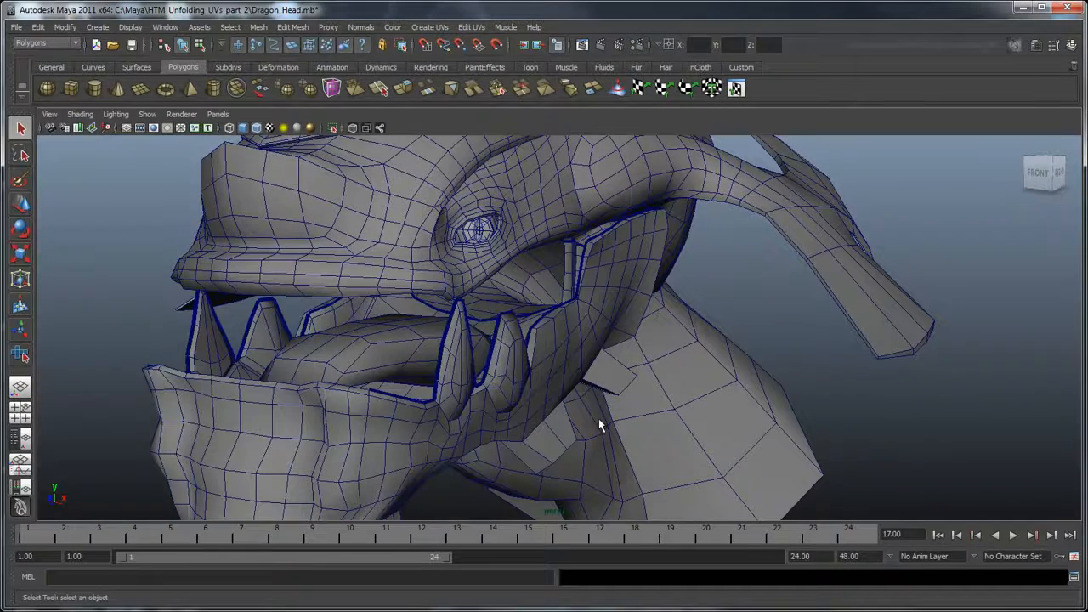
pyautogui.click(607, 415)
pyautogui.press('F12')
pyautogui.moveTo(124, 408); pyautogui.dragTo(174, 404, button='right')
pyautogui.click(581, 114)
pyautogui.click(643, 413)
# Select the pinched UVs at the narrow tail on one side of the lower jaw's shell to locate them on the model
pyautogui.scroll(5, 871, 462)
pyautogui.keyDown('alt'); pyautogui.moveTo(869, 459); pyautogui.dragTo(855, 348, button='middle'); pyautogui.keyUp('alt')
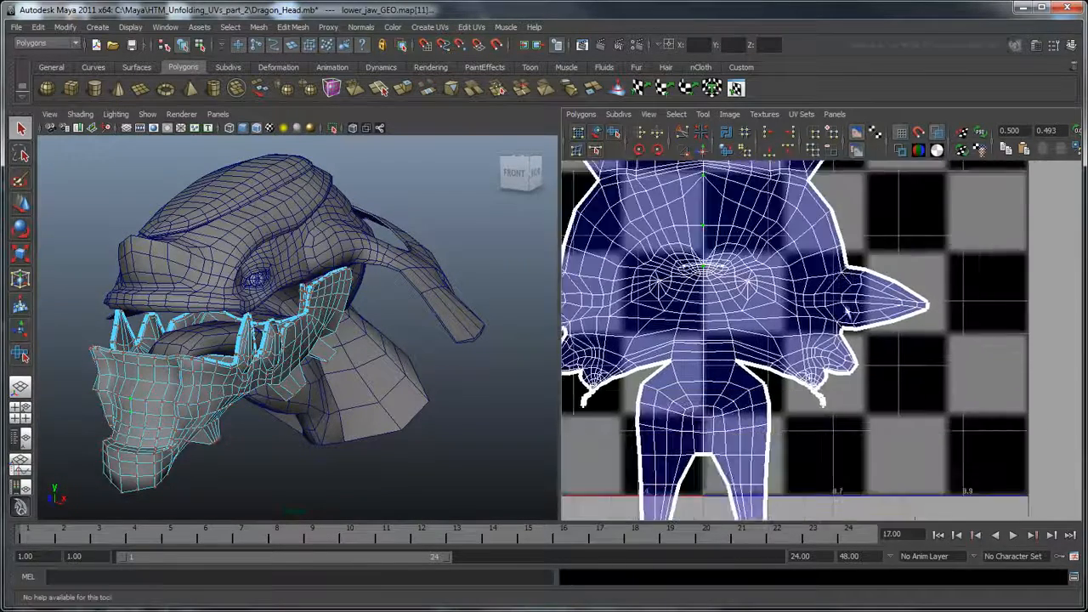
pyautogui.keyDown('alt'); pyautogui.moveTo(855, 348); pyautogui.dragTo(886, 456, button='right'); pyautogui.keyUp('alt')
pyautogui.keyDown('alt'); pyautogui.moveTo(887, 456); pyautogui.dragTo(894, 313, button='middle'); pyautogui.keyUp('alt')
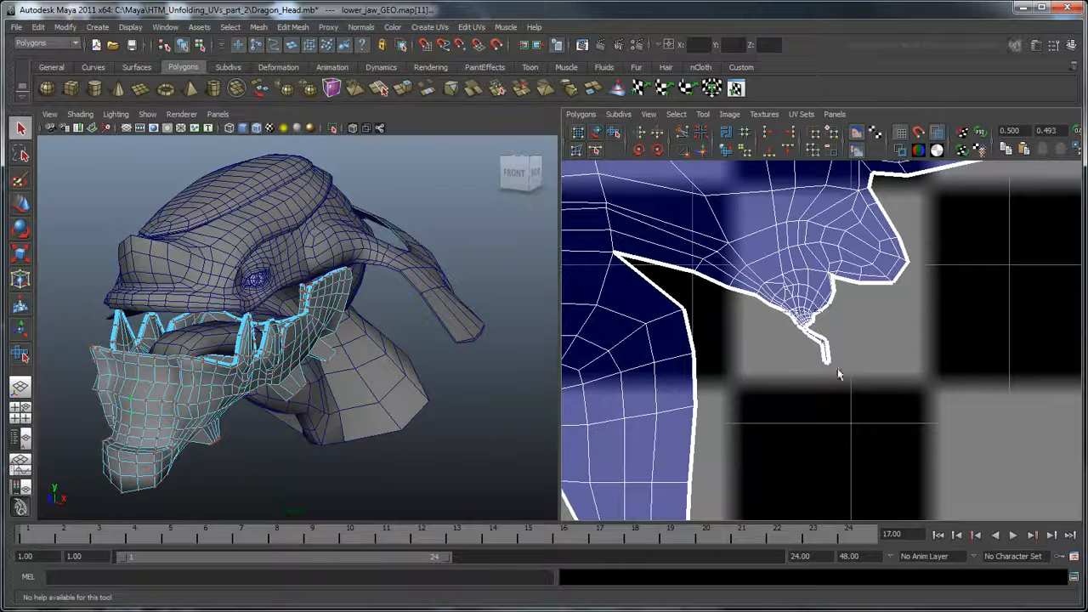
pyautogui.moveTo(827, 364); pyautogui.dragTo(849, 381)
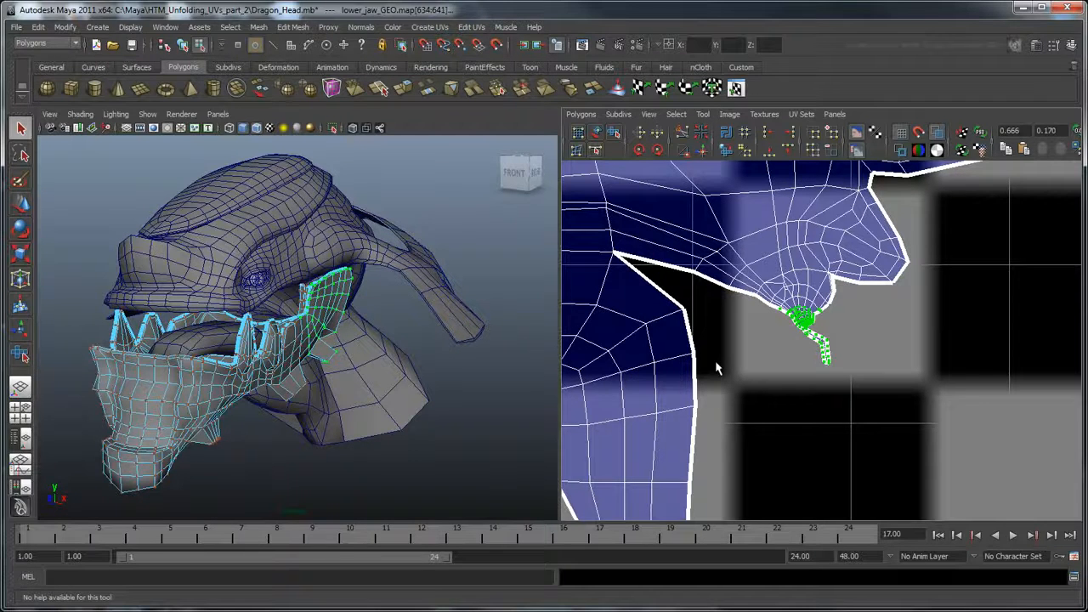
pyautogui.scroll(-6, 716, 367)
pyautogui.keyDown('alt'); pyautogui.moveTo(724, 353); pyautogui.dragTo(752, 435, button='middle'); pyautogui.keyUp('alt')
pyautogui.scroll(-2, 759, 422)
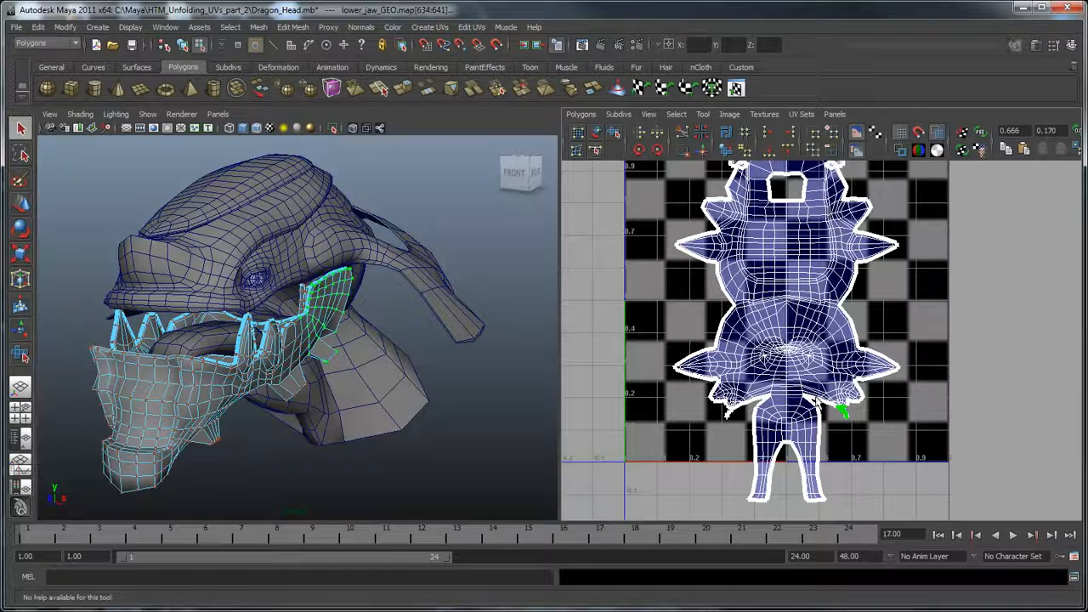
# Undo the lower jaw's unfold and move the two outermost upper-corner UVs of its projected shell straight down toward chin level
pyautogui.press('z')
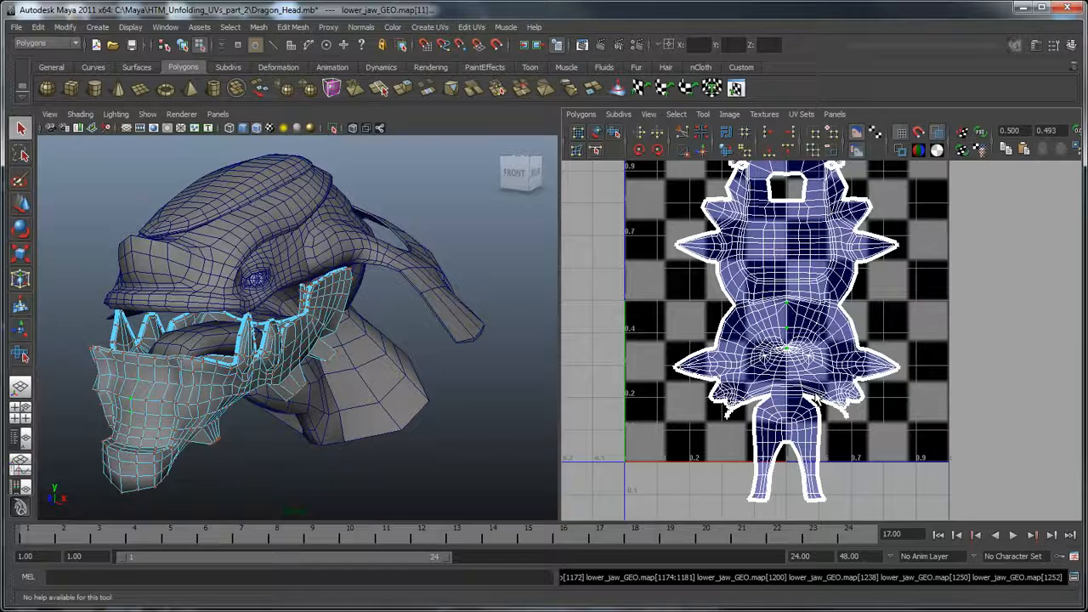
pyautogui.press('z')
pyautogui.click(959, 190)
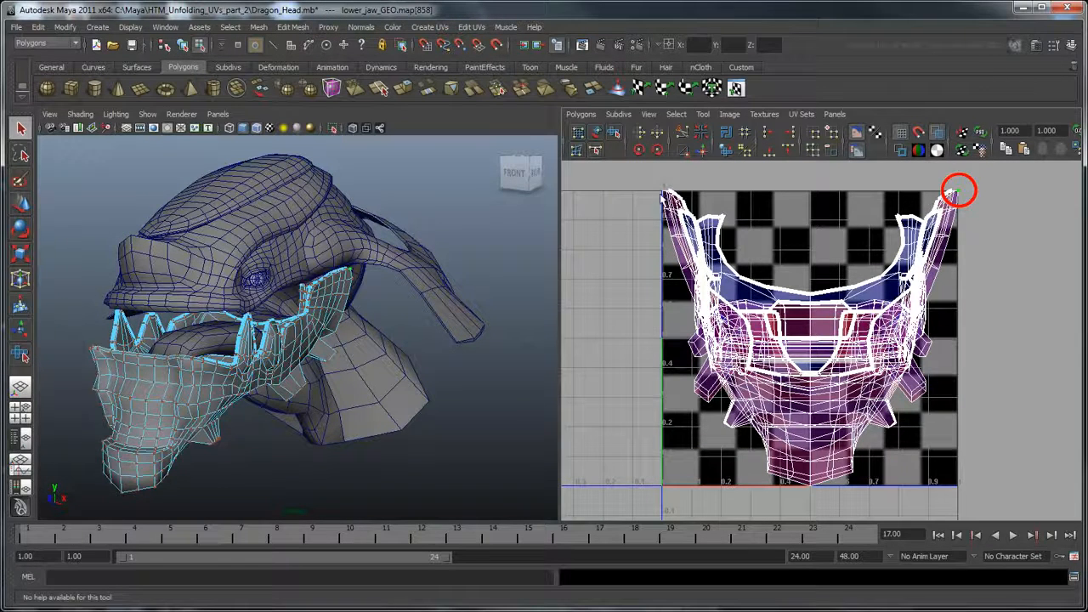
pyautogui.click(662, 193)
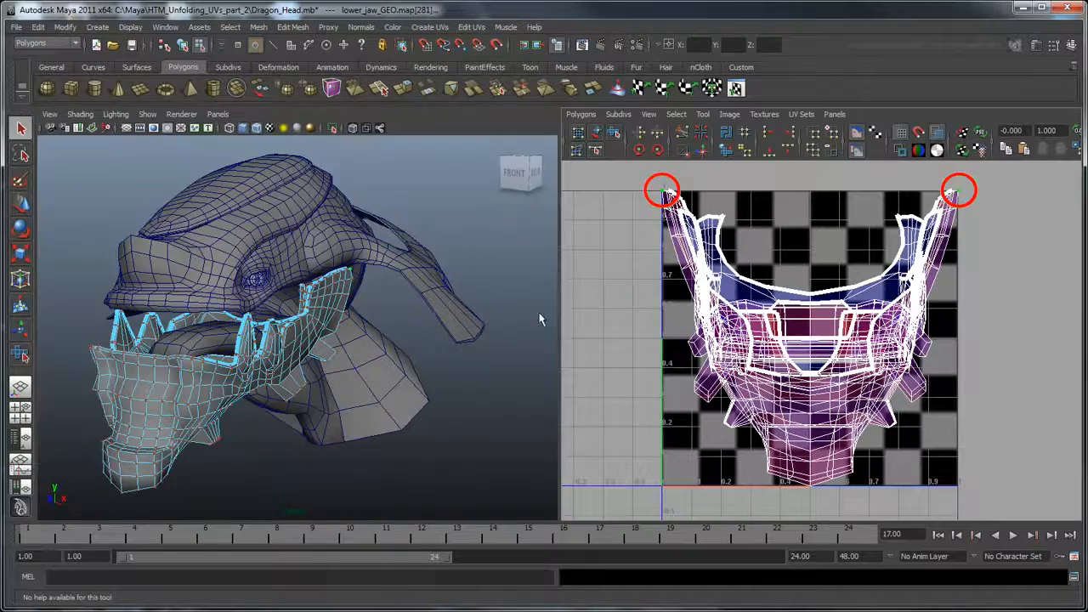
pyautogui.keyDown('alt'); pyautogui.moveTo(553, 307); pyautogui.dragTo(419, 314); pyautogui.keyUp('alt')
pyautogui.keyDown('alt'); pyautogui.moveTo(418, 308); pyautogui.dragTo(438, 340, button='middle'); pyautogui.keyUp('alt')
pyautogui.keyDown('alt'); pyautogui.moveTo(323, 340); pyautogui.dragTo(416, 352, button='right'); pyautogui.keyUp('alt')
pyautogui.keyDown('alt'); pyautogui.moveTo(201, 349); pyautogui.dragTo(275, 352); pyautogui.keyUp('alt')
pyautogui.scroll(-5, 468, 354)
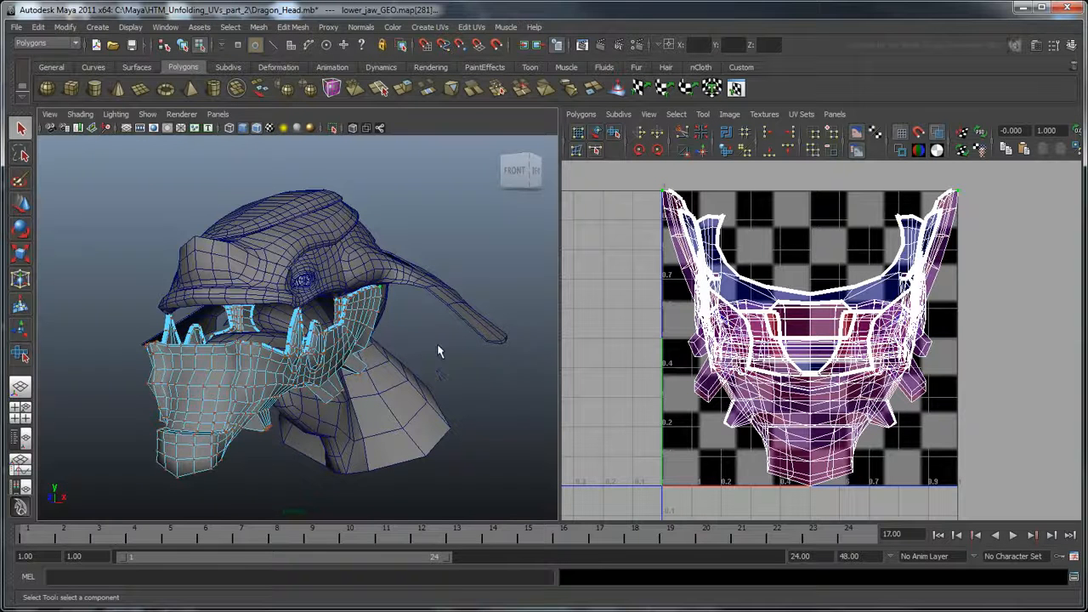
pyautogui.press('w')
pyautogui.moveTo(809, 172); pyautogui.dragTo(810, 422)
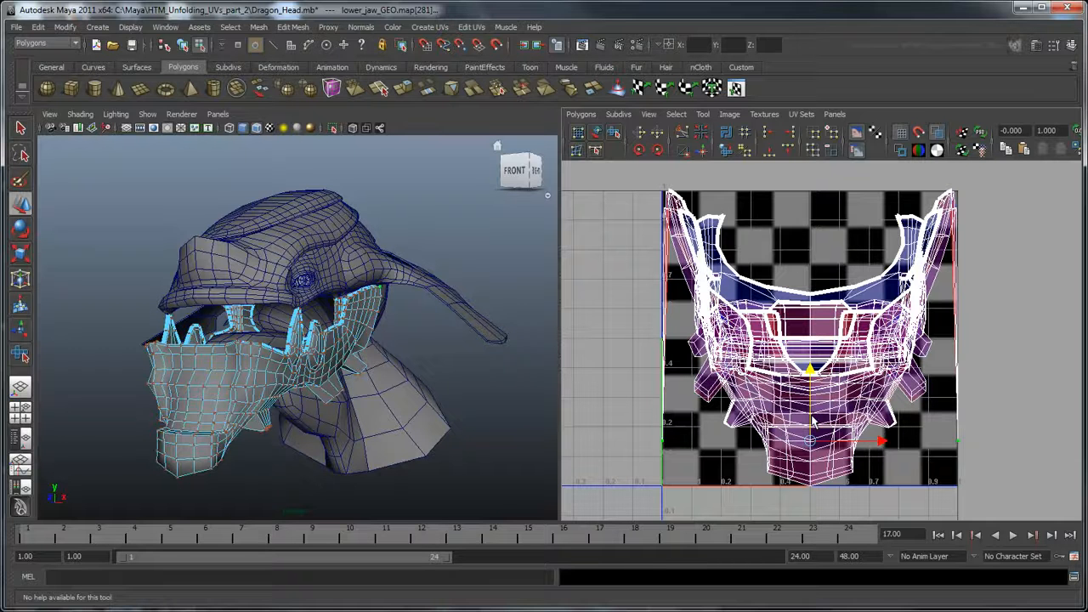
pyautogui.press('q')
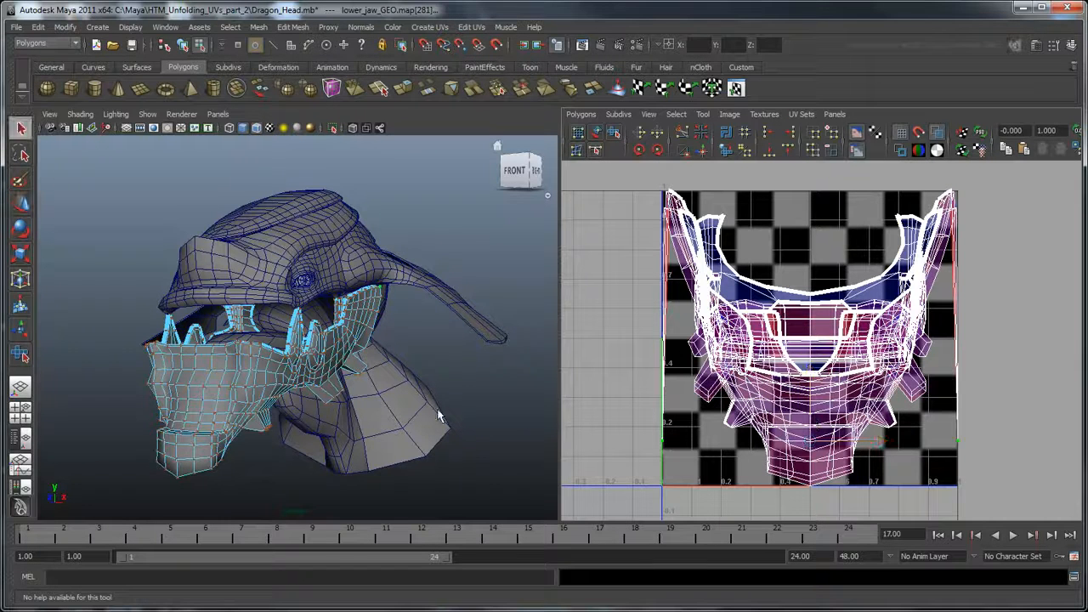
# Unfold the lower jaw's UVs with several UVs along its front centre line selected as pinned and the corner UVs repositioned
pyautogui.click(195, 359)
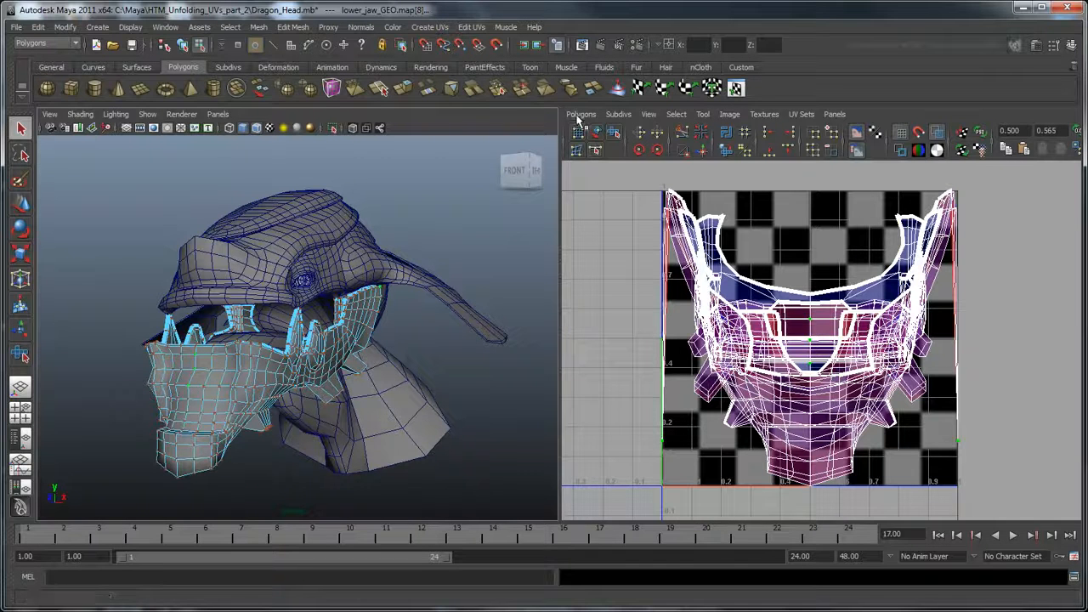
pyautogui.click(581, 114)
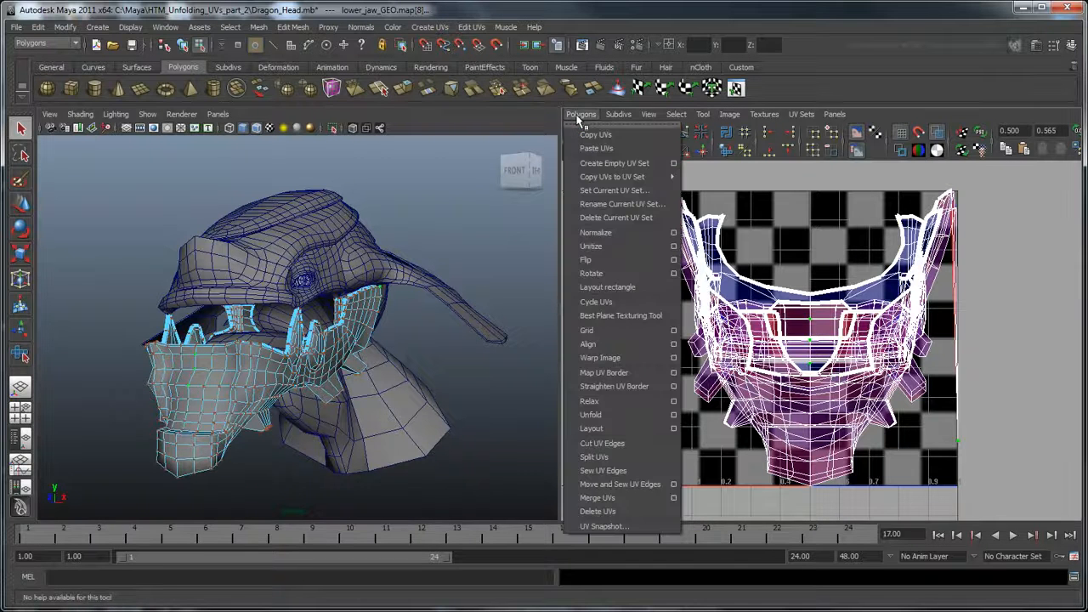
pyautogui.click(605, 414)
pyautogui.scroll(-3, 763, 398)
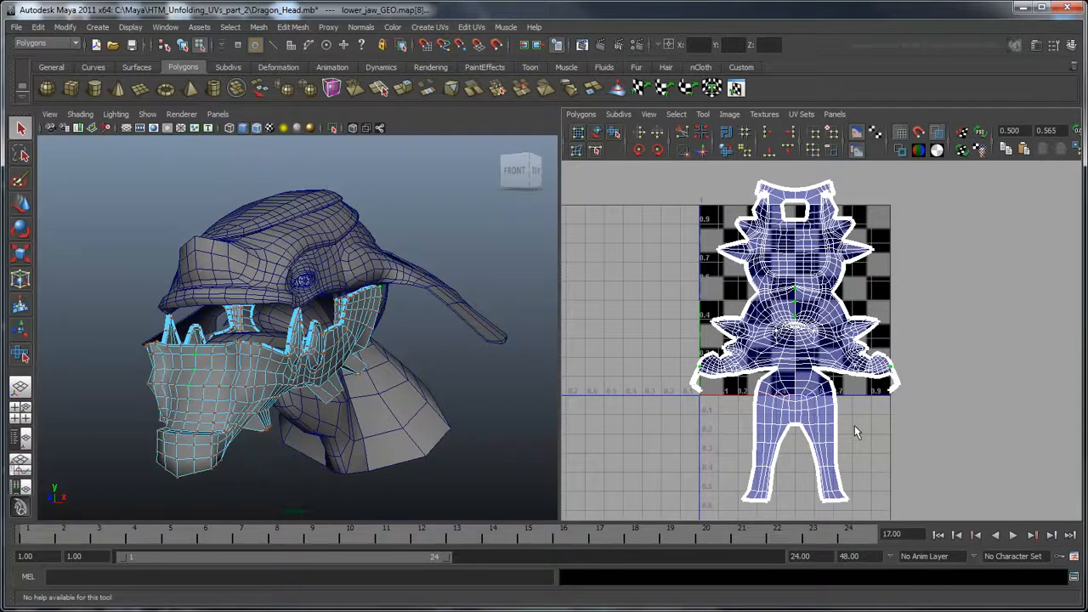
pyautogui.click(916, 427)
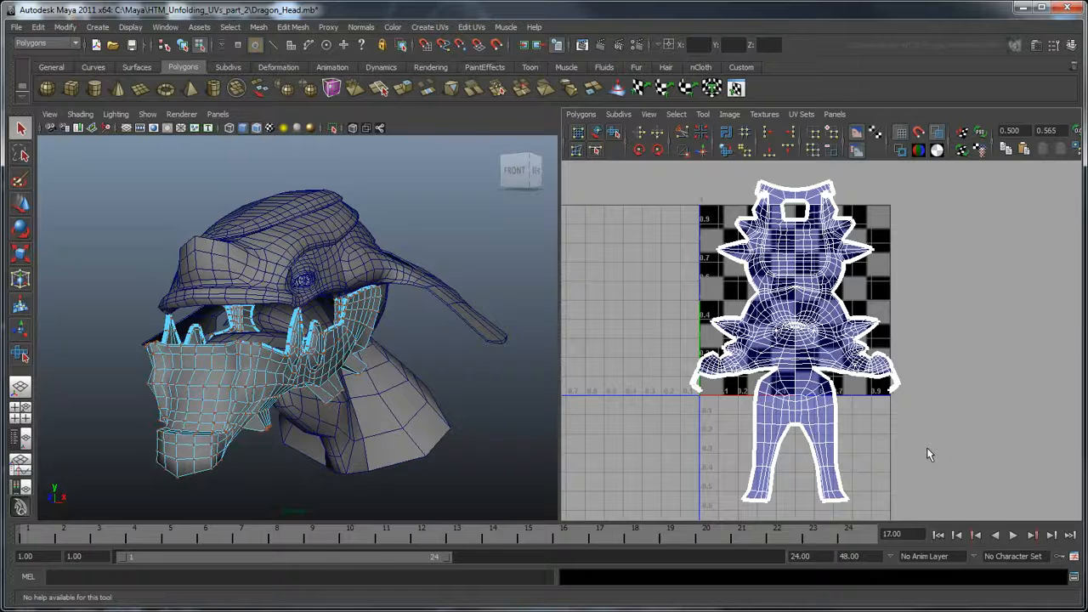
# Select all the dragon head's meshes to view their UV shells together
pyautogui.click(467, 404)
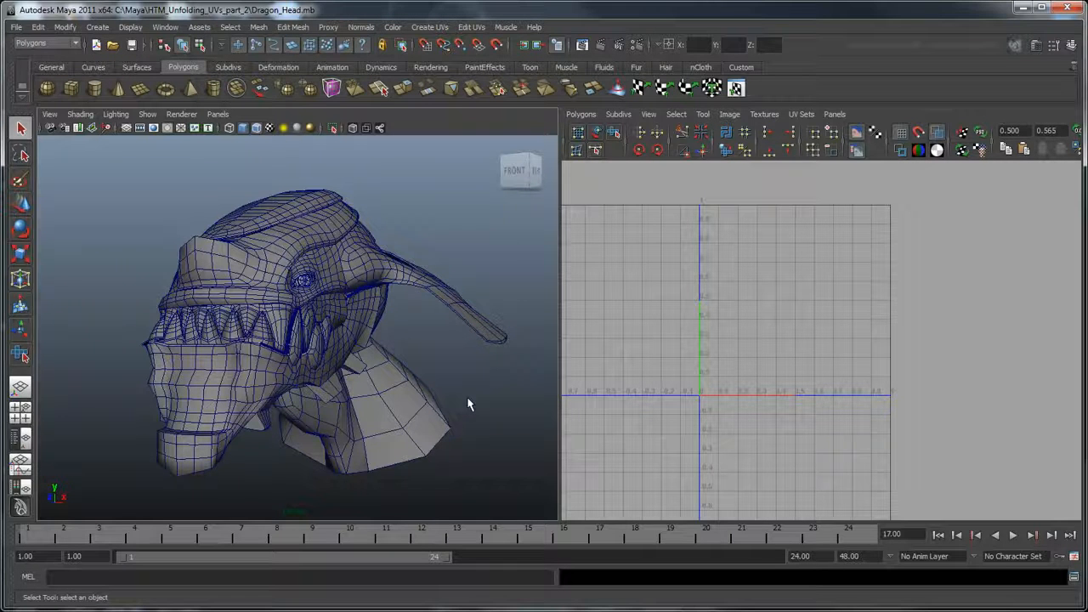
pyautogui.keyDown('alt'); pyautogui.moveTo(467, 397); pyautogui.dragTo(402, 369); pyautogui.keyUp('alt')
pyautogui.scroll(-3, 400, 368)
pyautogui.moveTo(159, 236); pyautogui.dragTo(427, 406)
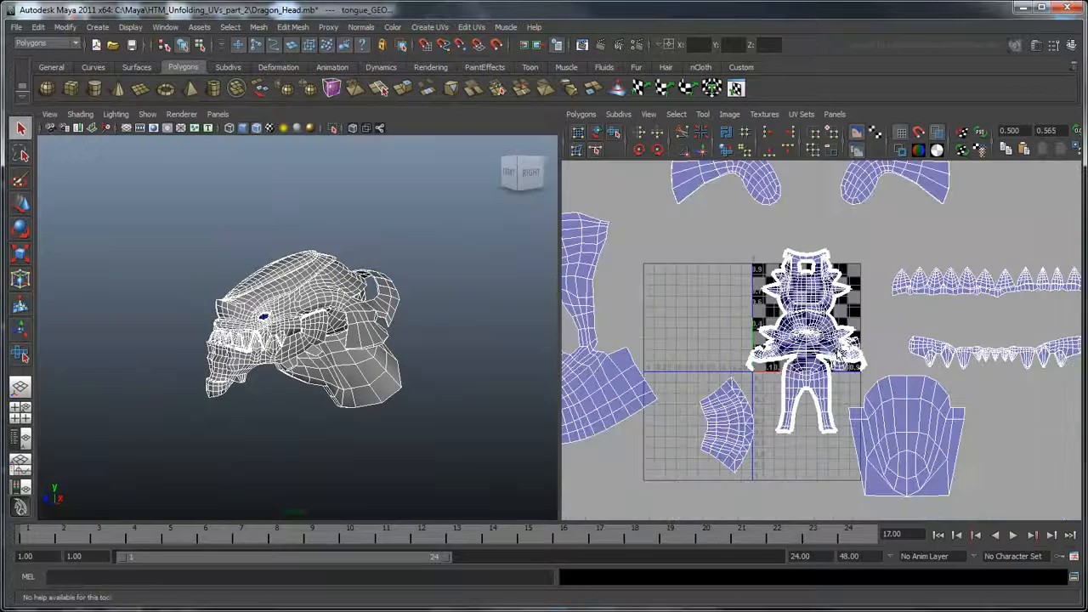
pyautogui.scroll(-5, 839, 350)
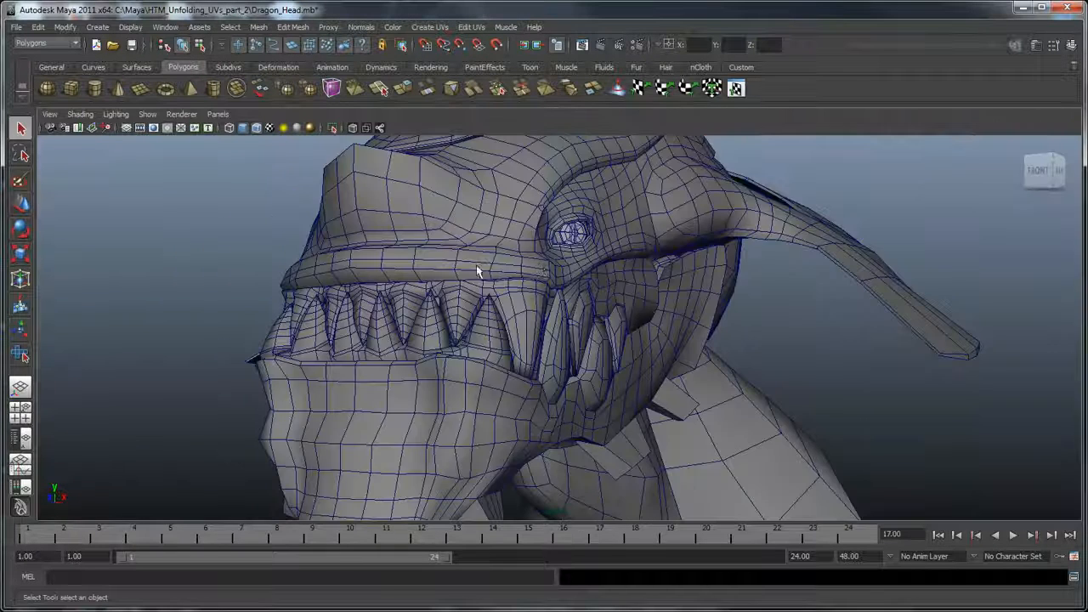
# Combine the neck, frill, skull, lower jaw, tongue and remaining head surfaces into one mesh, leaving out the teeth and eyes
pyautogui.keyDown('alt'); pyautogui.moveTo(476, 264); pyautogui.dragTo(599, 274); pyautogui.keyUp('alt')
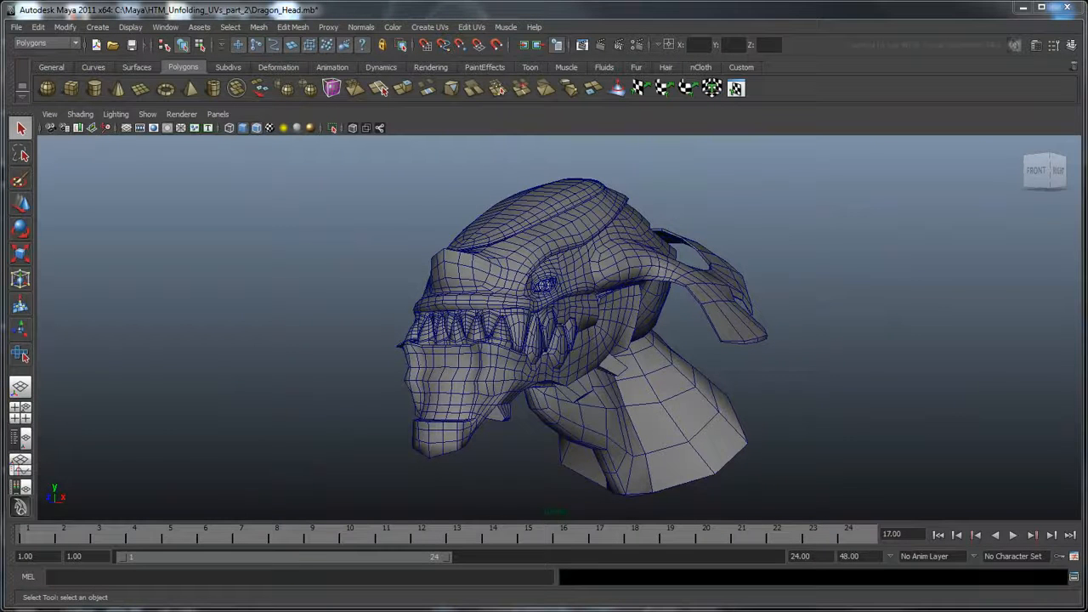
pyautogui.click(672, 412)
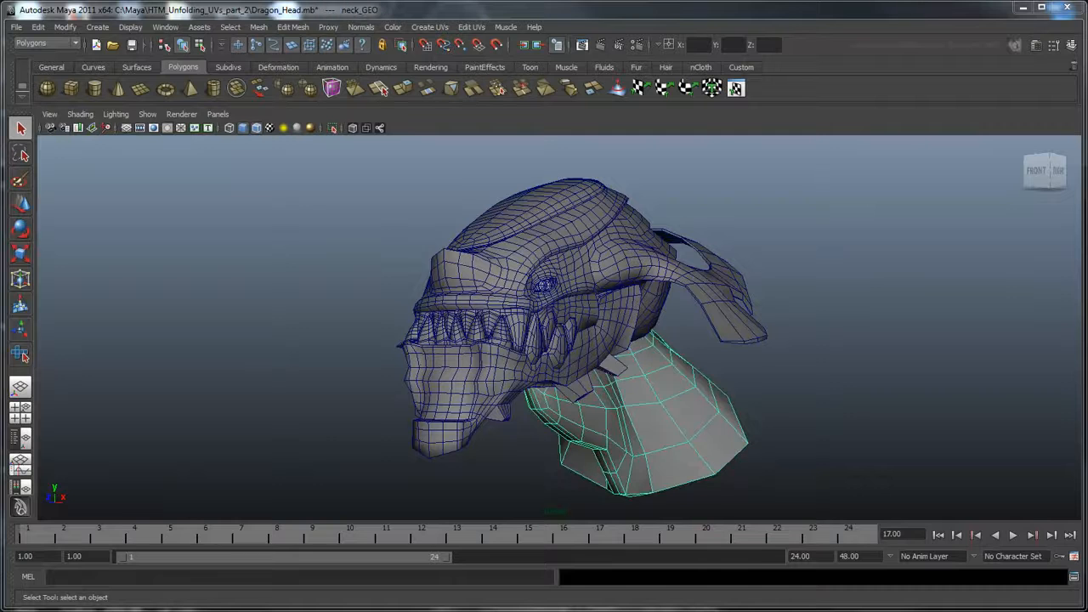
pyautogui.keyDown('shift'); pyautogui.click(714, 293); pyautogui.keyUp('shift')
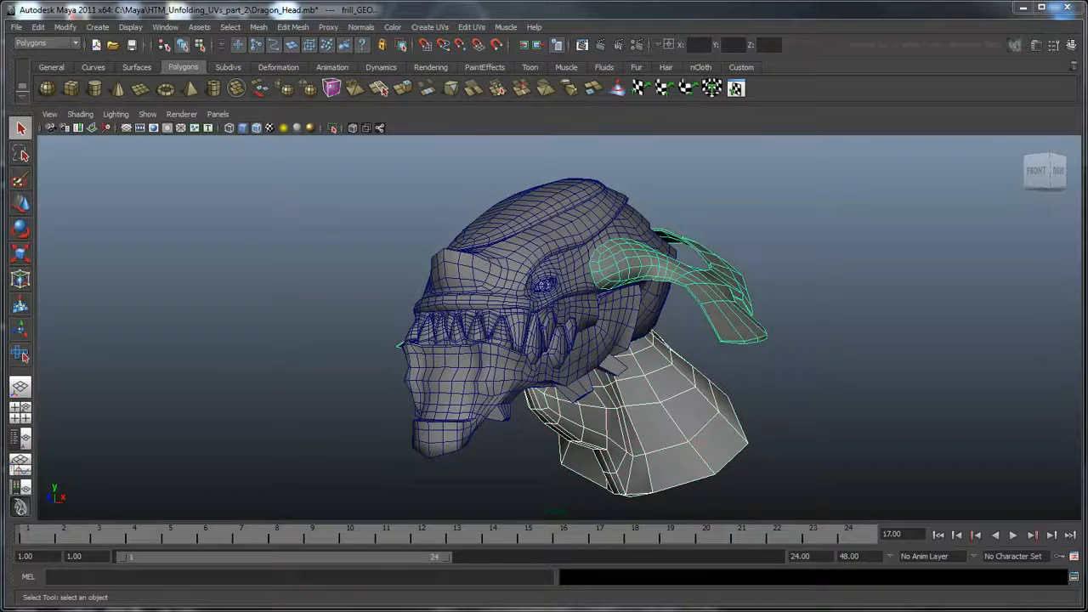
pyautogui.keyDown('shift'); pyautogui.click(536, 216); pyautogui.keyUp('shift')
pyautogui.keyDown('shift'); pyautogui.click(400, 345); pyautogui.keyUp('shift')
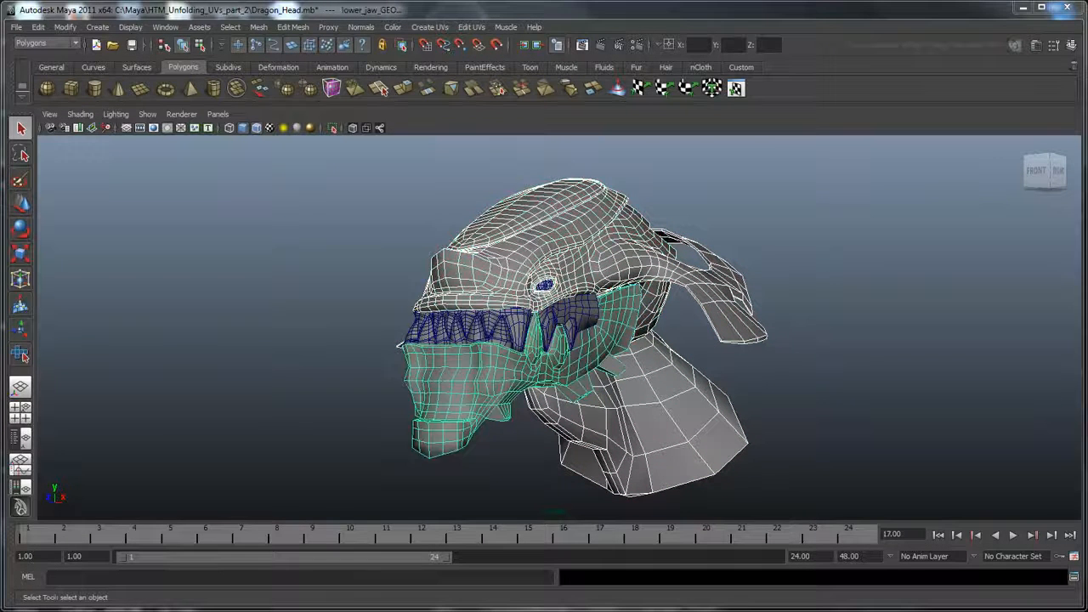
pyautogui.keyDown('shift'); pyautogui.click(399, 345); pyautogui.keyUp('shift')
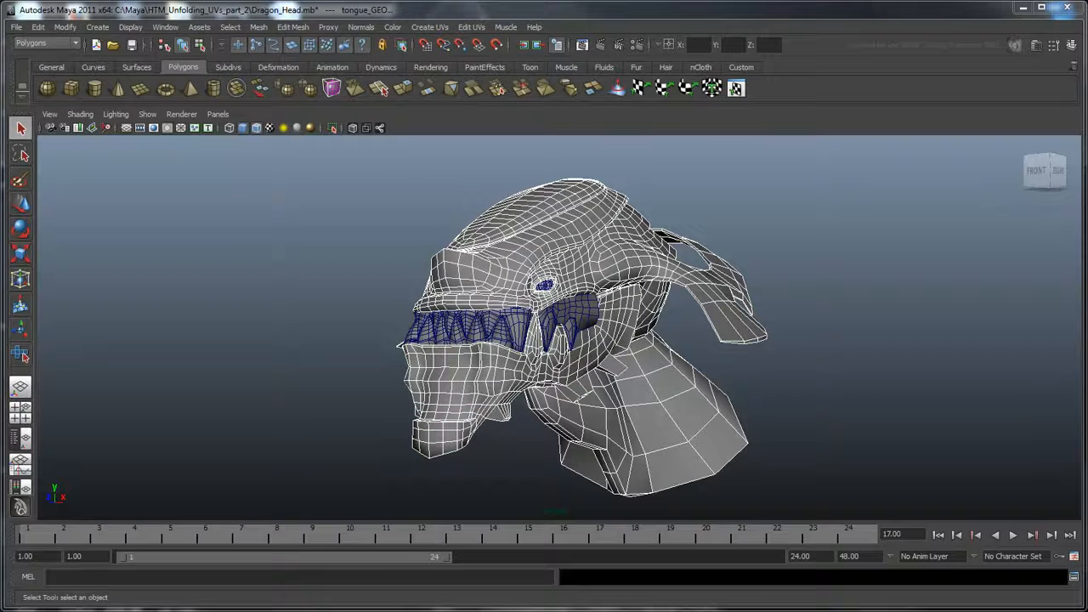
pyautogui.click(259, 27)
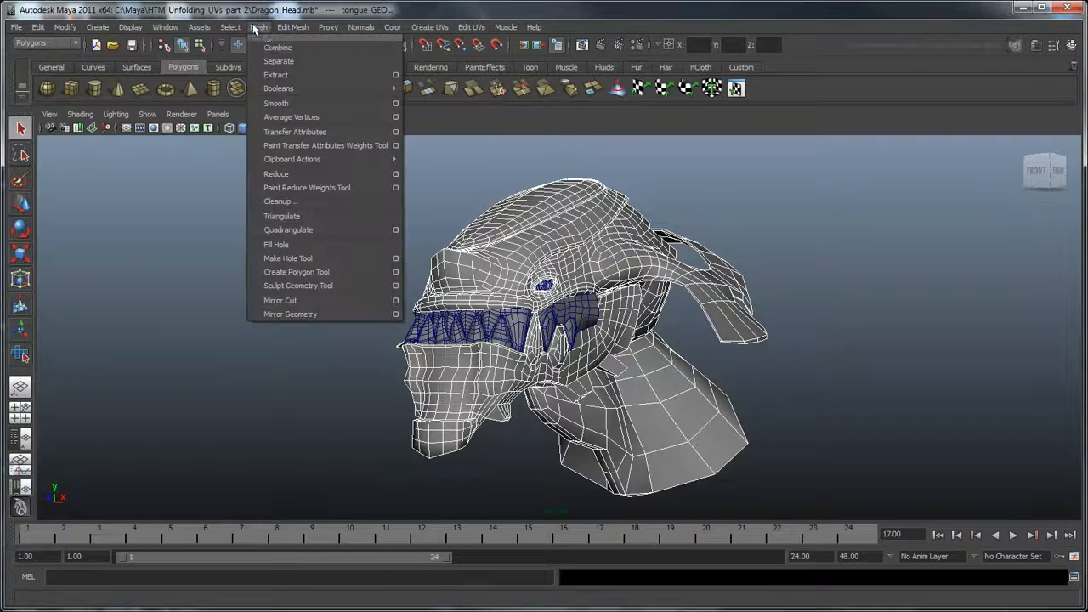
pyautogui.click(293, 46)
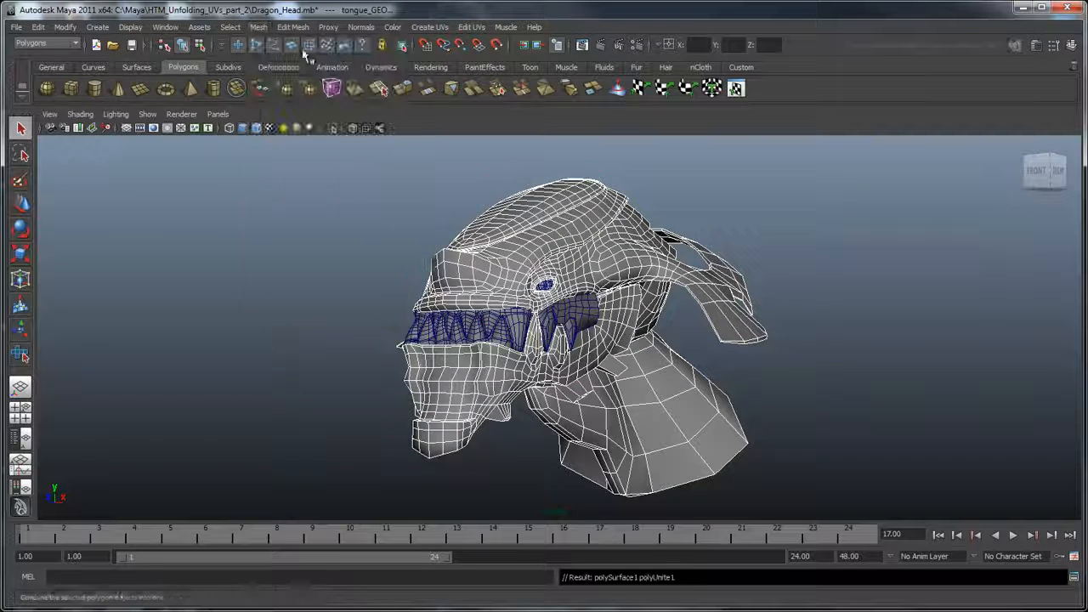
pyautogui.click(805, 337)
# Merge all vertices of the combined head mesh with a threshold of 0.0010 and return to object mode
pyautogui.moveTo(631, 380); pyautogui.dragTo(625, 388, button='right')
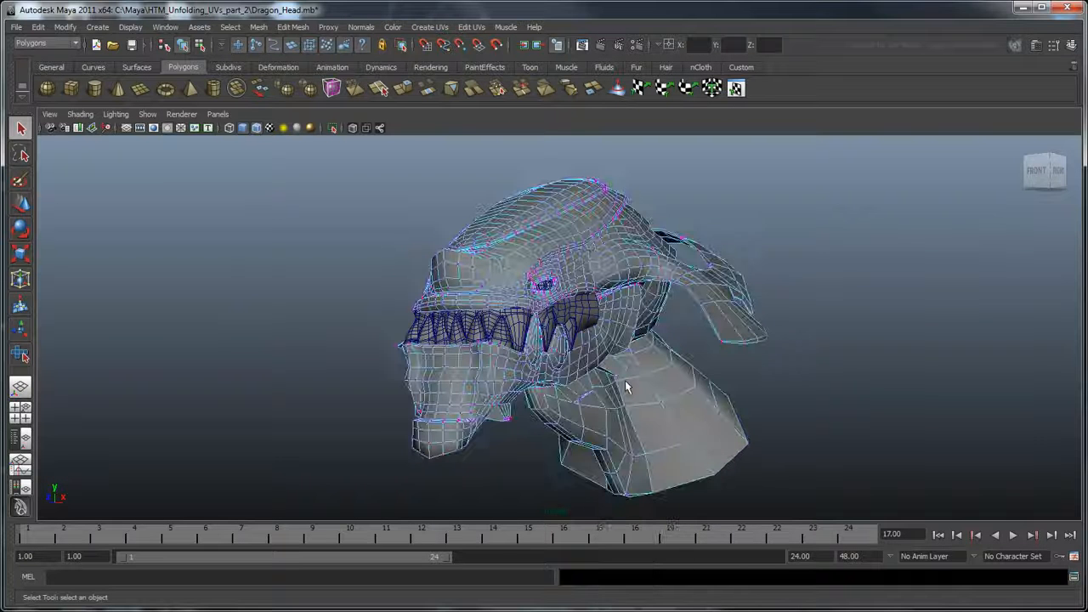
pyautogui.moveTo(343, 165); pyautogui.dragTo(839, 522)
pyautogui.click(294, 27)
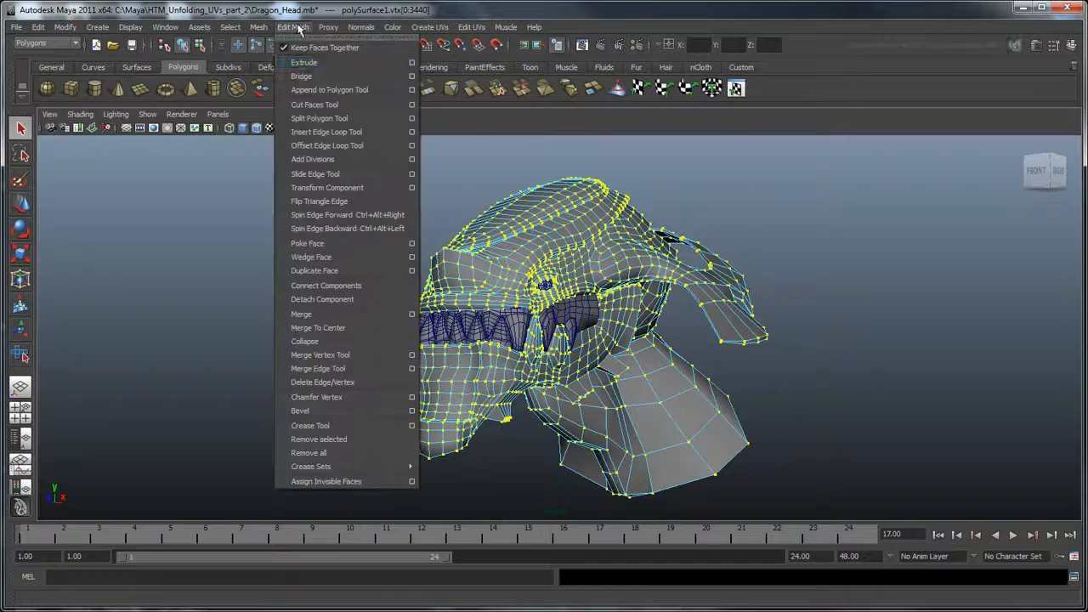
pyautogui.click(411, 315)
pyautogui.click(493, 280)
pyautogui.press('BackSpace')
pyautogui.write('1')
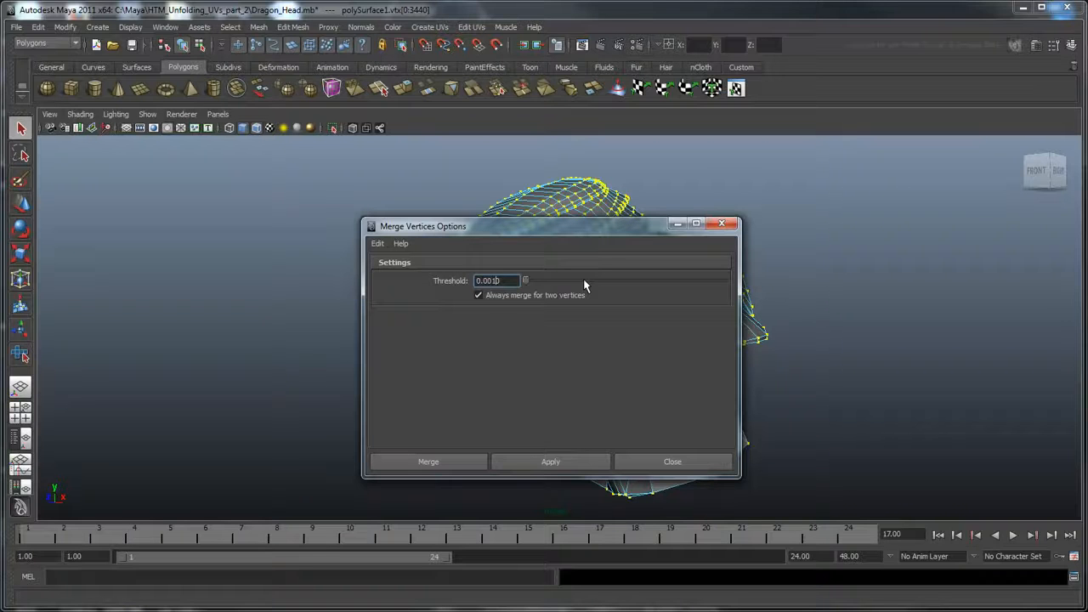
pyautogui.click(476, 461)
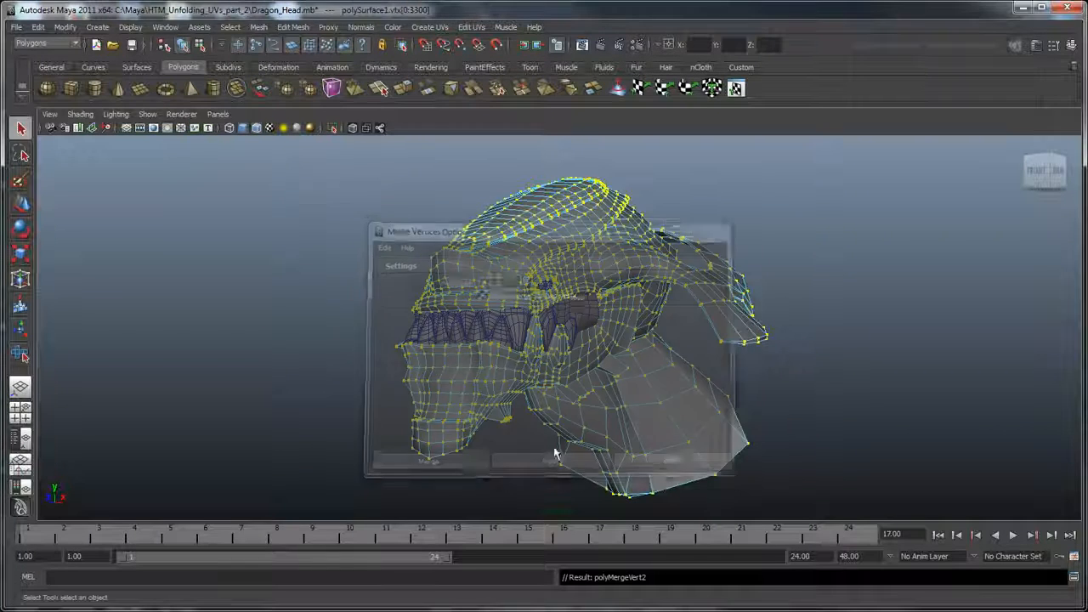
pyautogui.press('F8')
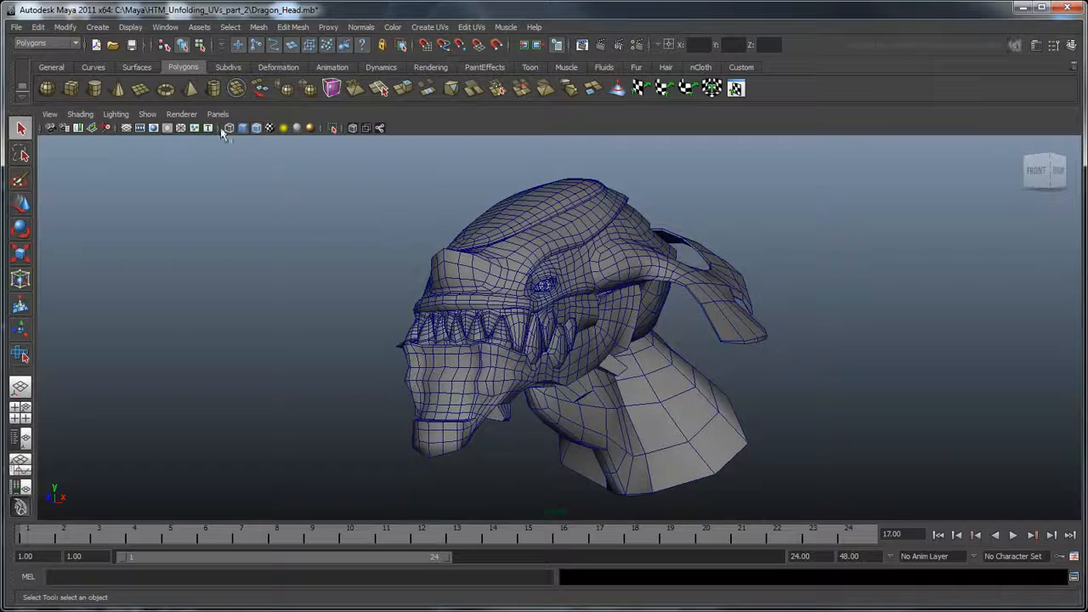
# Delete the construction history of all objects in the scene
pyautogui.click(39, 26)
pyautogui.moveTo(120, 189)
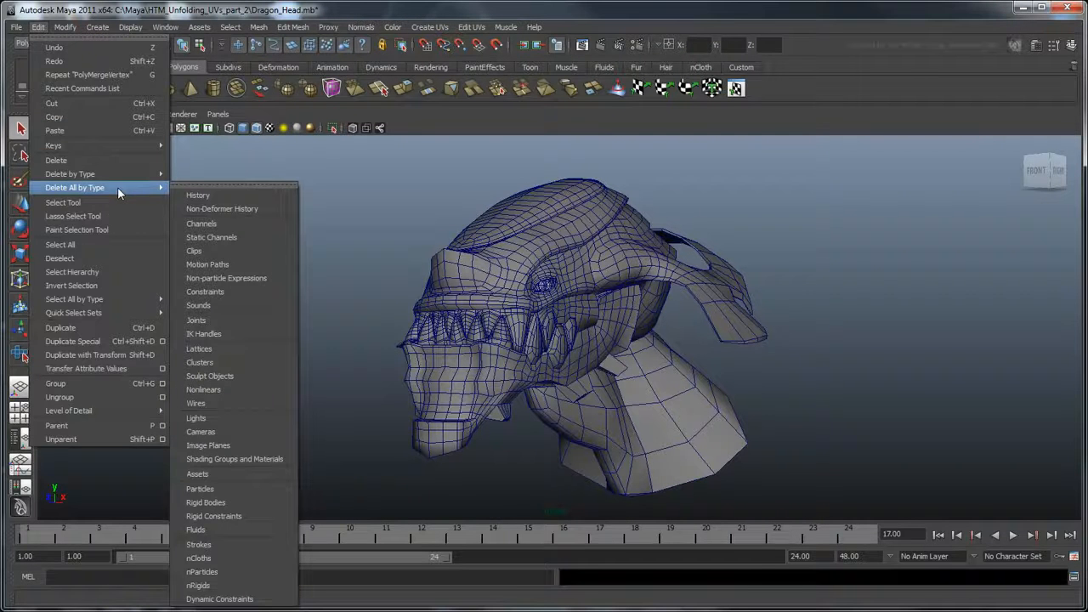
pyautogui.click(195, 193)
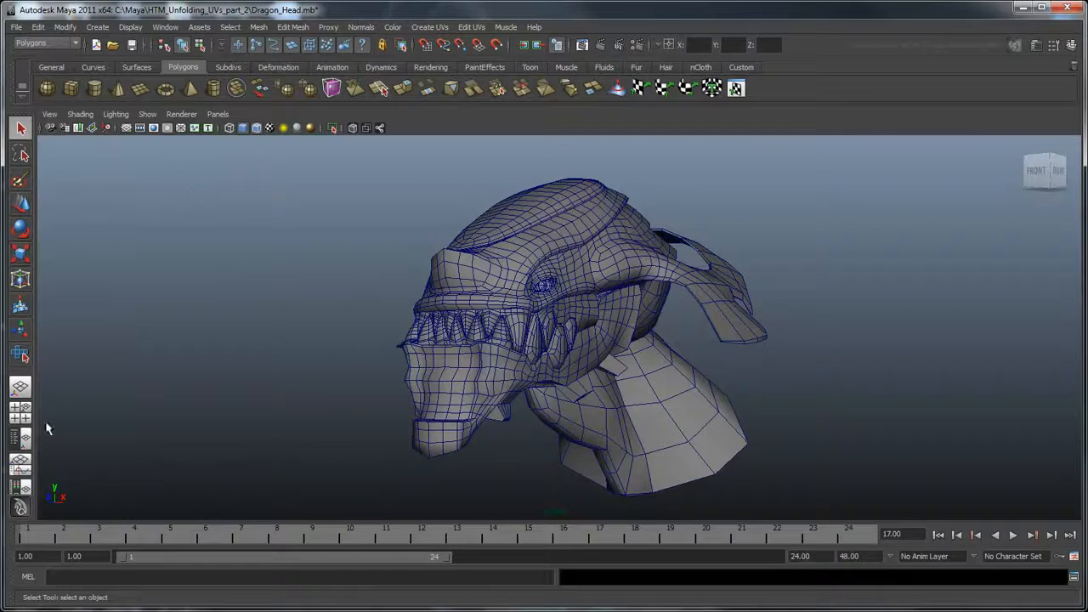
# Rename the combined mesh polySurface1 as dragon_head_GEO in the Outliner
pyautogui.click(20, 438)
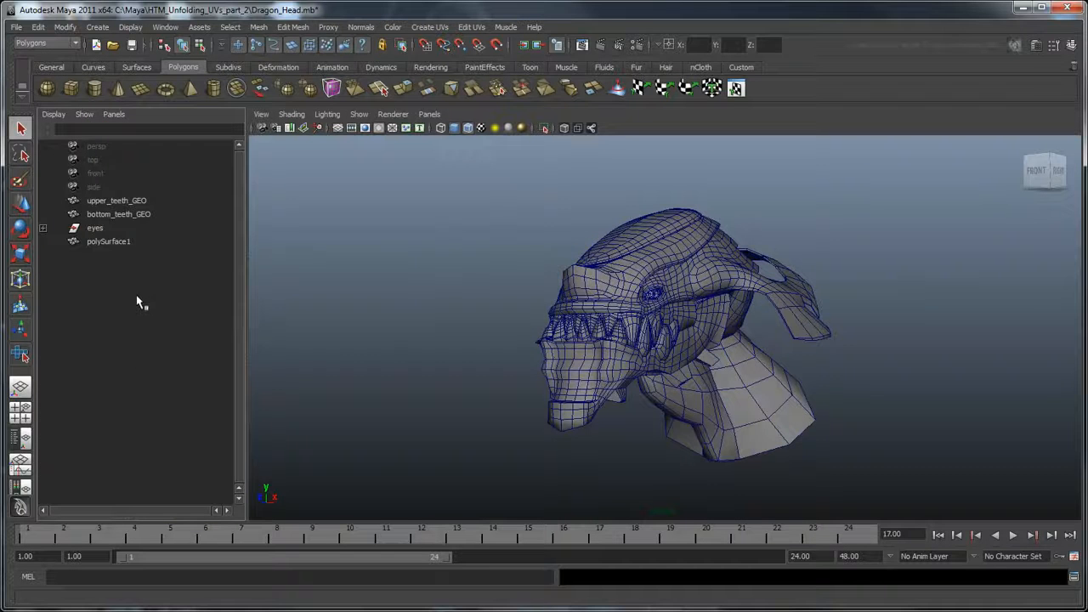
pyautogui.doubleClick(108, 242)
pyautogui.write('dragon_head_GE')
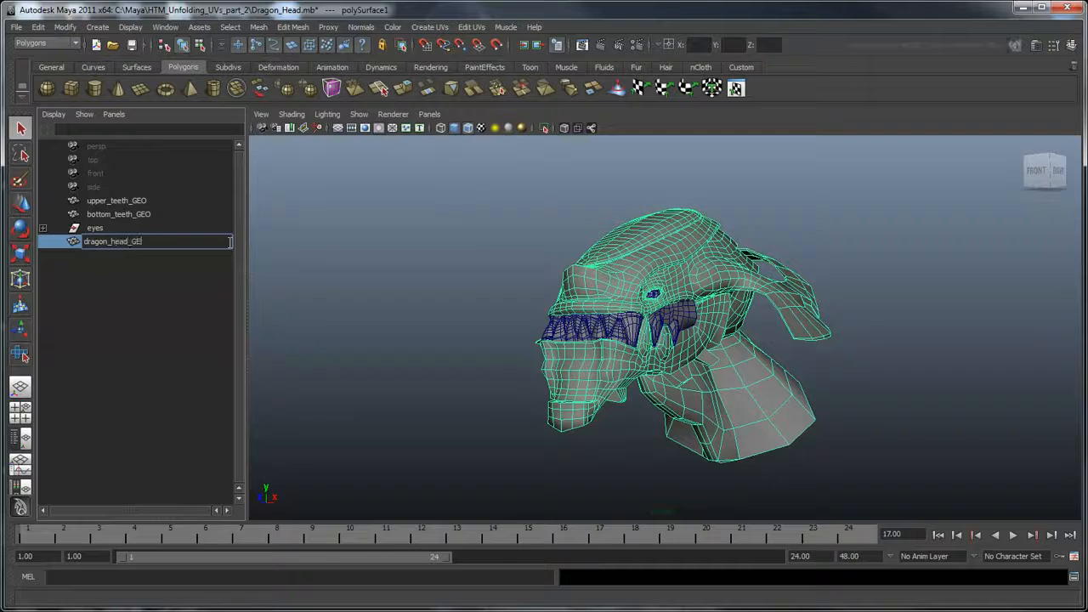
pyautogui.write('O')
pyautogui.press('Return')
# Export a UV snapshot of the upper teeth, bottom teeth, both eye irises and the dragon head mesh
pyautogui.click(42, 228)
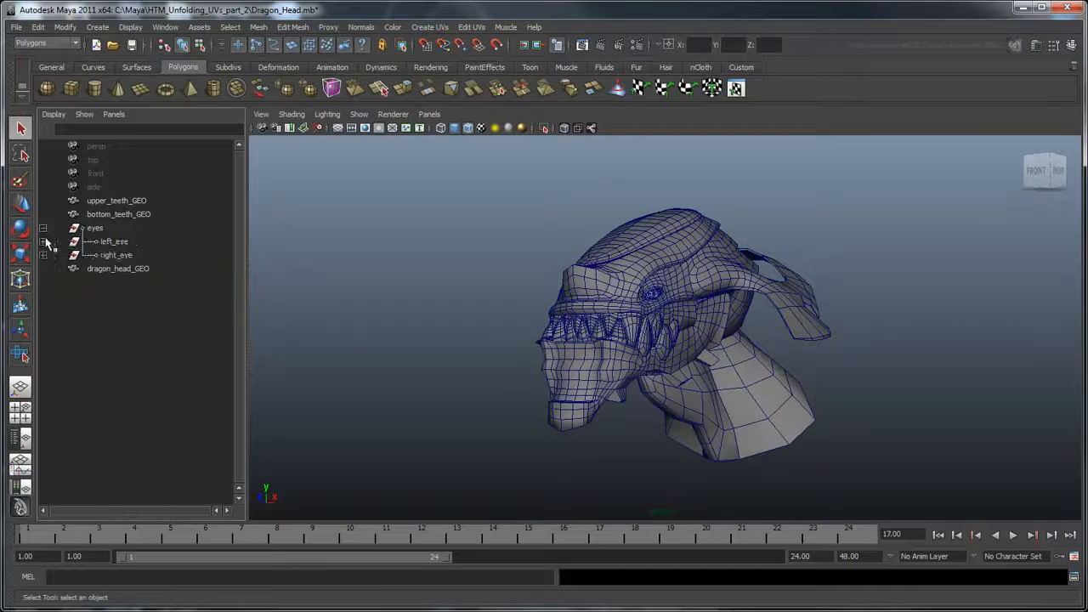
pyautogui.click(43, 241)
pyautogui.click(43, 282)
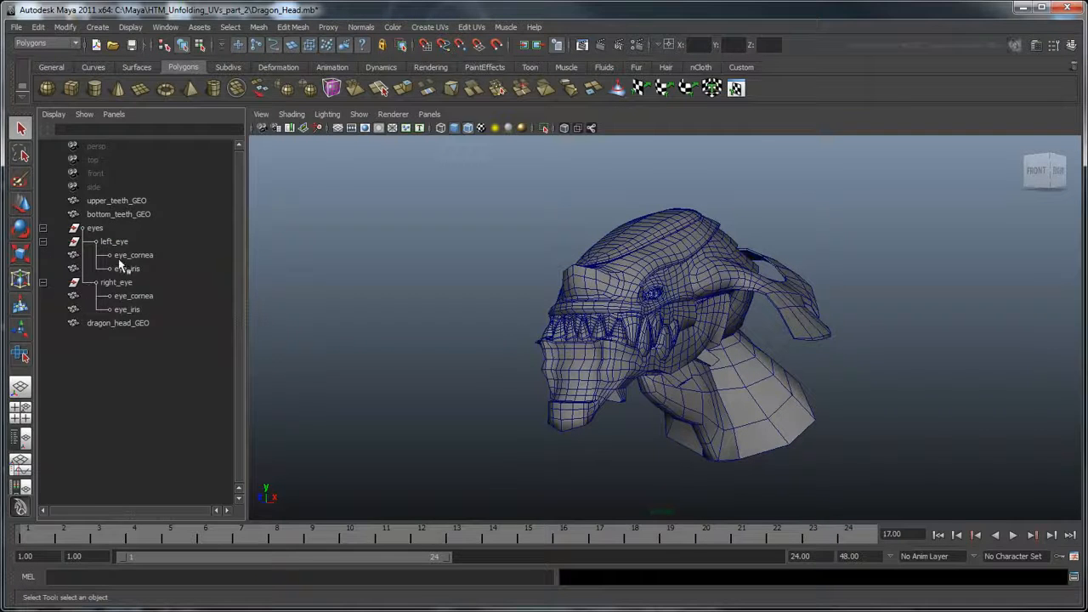
pyautogui.click(124, 203)
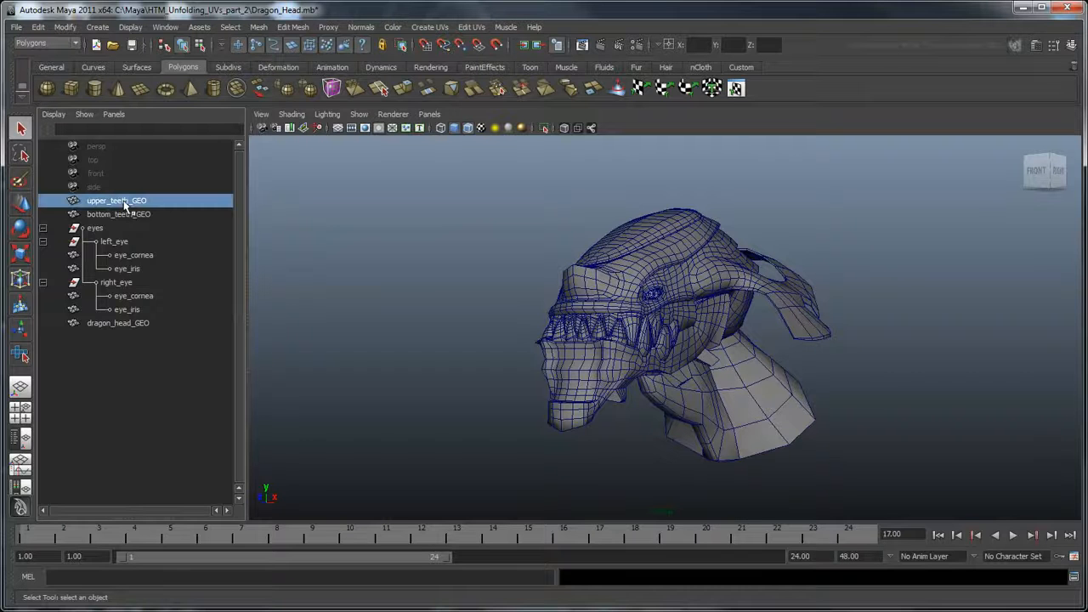
pyautogui.keyDown('ctrl'); pyautogui.click(127, 214); pyautogui.keyUp('ctrl')
pyautogui.keyDown('ctrl'); pyautogui.click(128, 269); pyautogui.keyUp('ctrl')
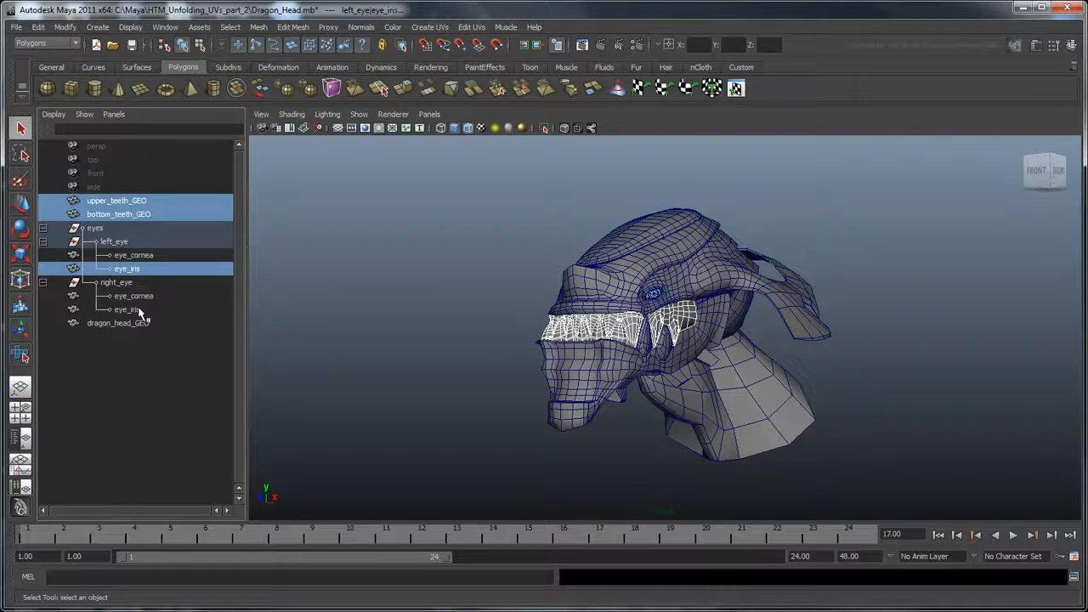
pyautogui.keyDown('ctrl'); pyautogui.click(136, 309); pyautogui.keyUp('ctrl')
pyautogui.keyDown('ctrl'); pyautogui.click(140, 324); pyautogui.keyUp('ctrl')
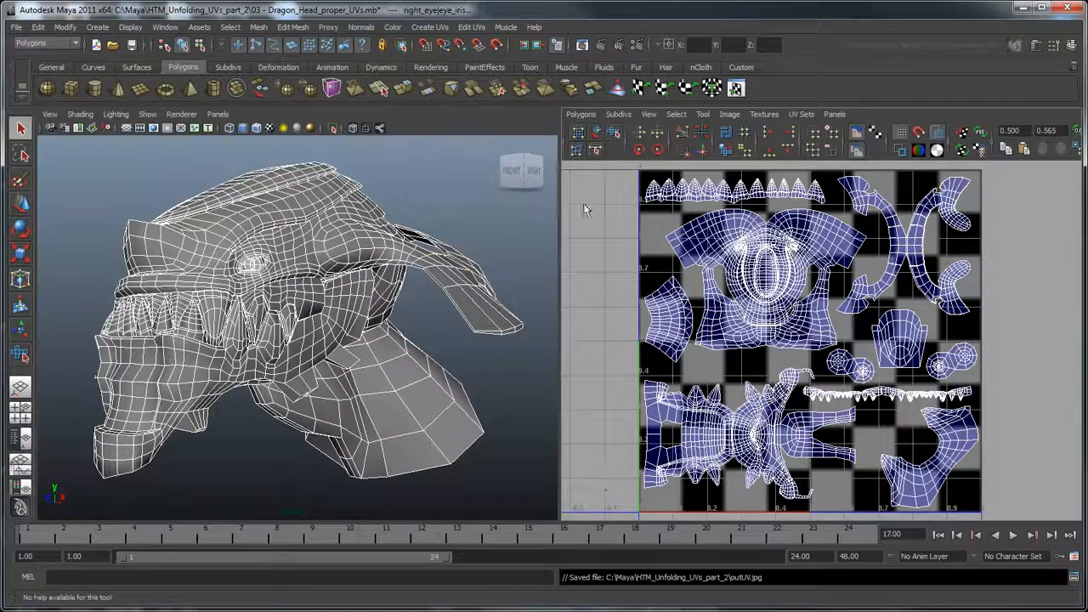
pyautogui.click(581, 114)
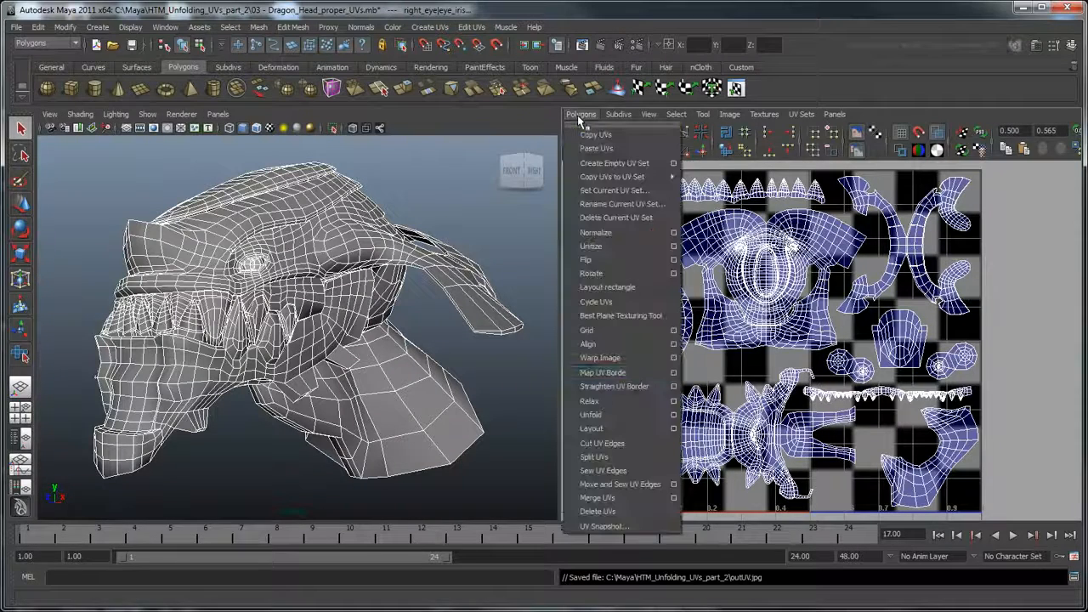
pyautogui.click(600, 526)
pyautogui.click(423, 470)
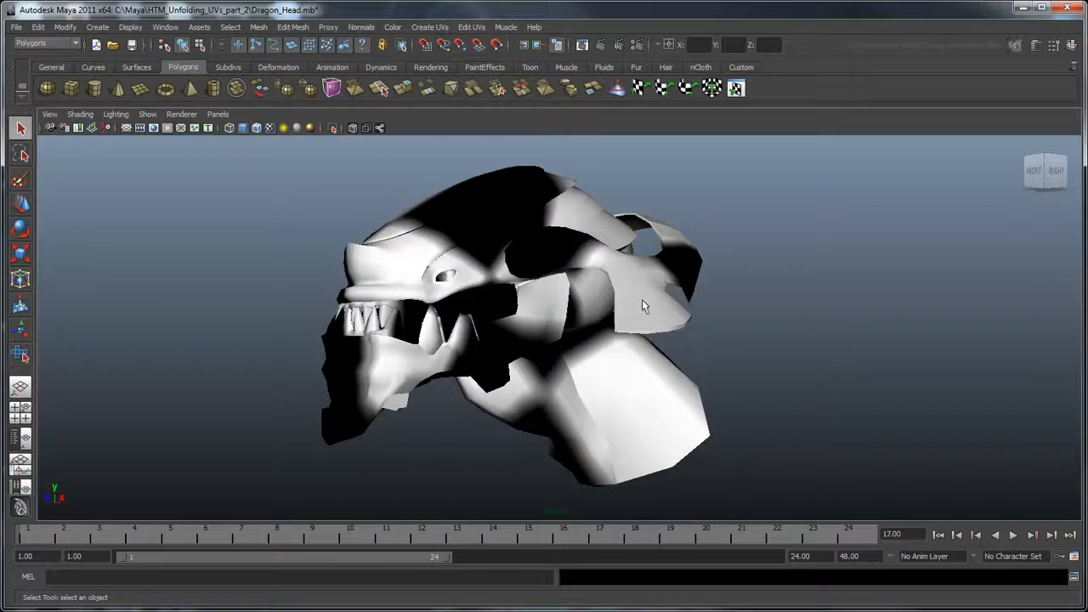
# Assign a new Blinn material to all the dragon head meshes, including teeth and eyes, and name it Dragon_MAT
pyautogui.moveTo(299, 160); pyautogui.dragTo(779, 498)
pyautogui.keyDown('alt'); pyautogui.moveTo(441, 281); pyautogui.dragTo(679, 300); pyautogui.keyUp('alt')
pyautogui.keyDown('alt'); pyautogui.moveTo(777, 345); pyautogui.dragTo(429, 271); pyautogui.keyUp('alt')
pyautogui.moveTo(540, 357); pyautogui.dragTo(571, 554, button='right')
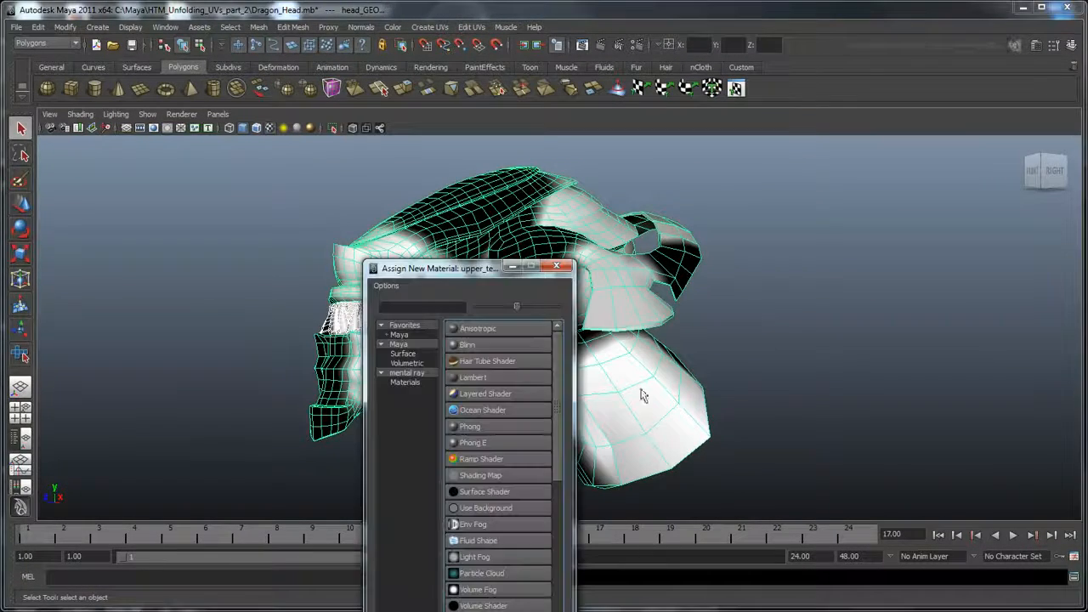
pyautogui.click(480, 344)
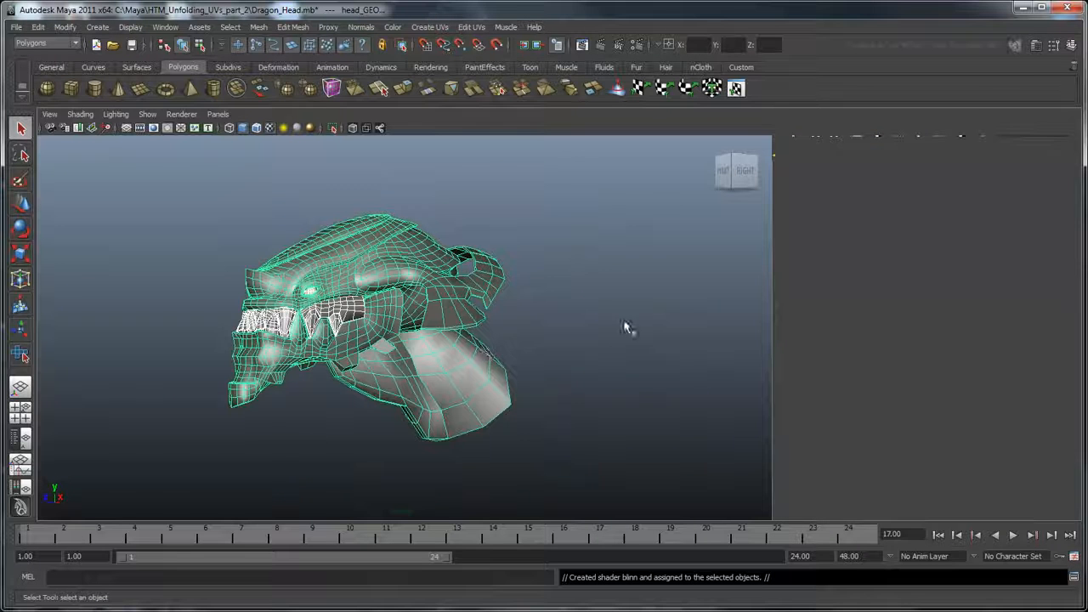
pyautogui.doubleClick(897, 189)
pyautogui.write('Dragon')
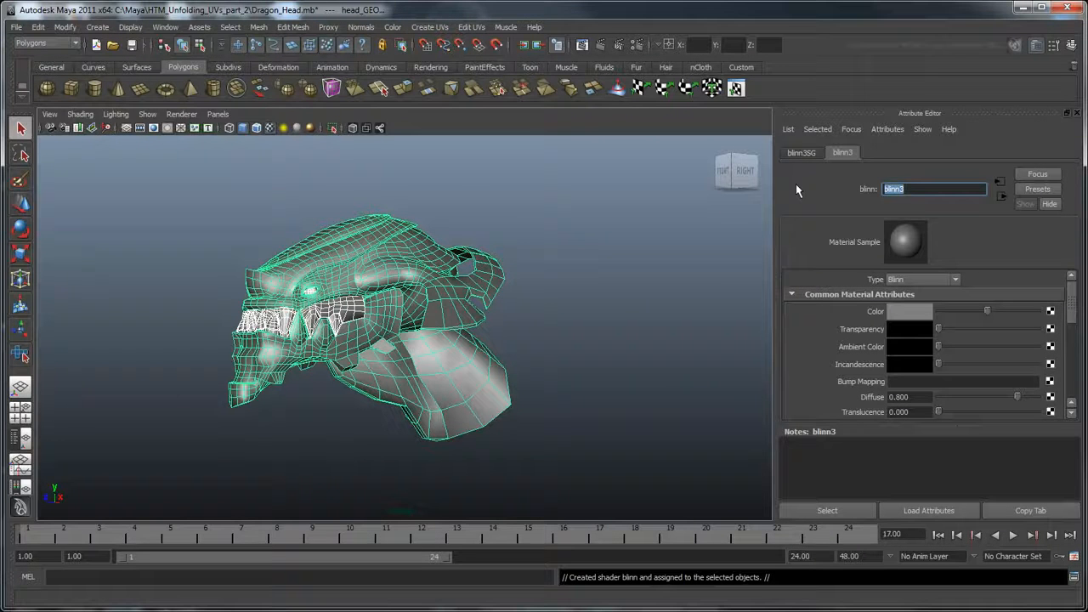
pyautogui.write('_MAT')
pyautogui.press('Return')
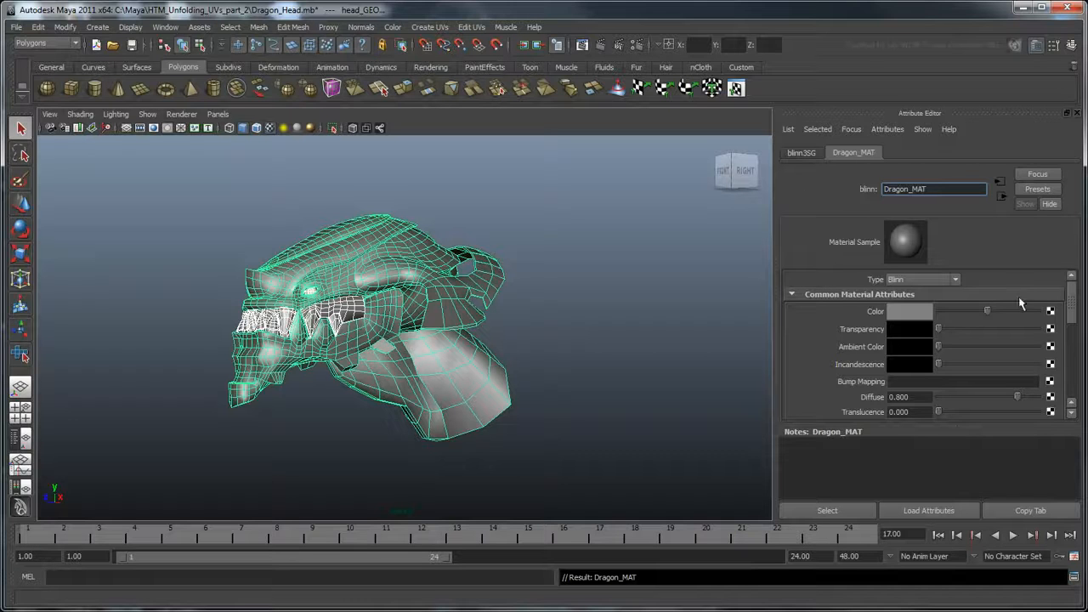
# Connect a File texture to the Color of Dragon_MAT and load dragon_texture.tif into it
pyautogui.click(1050, 312)
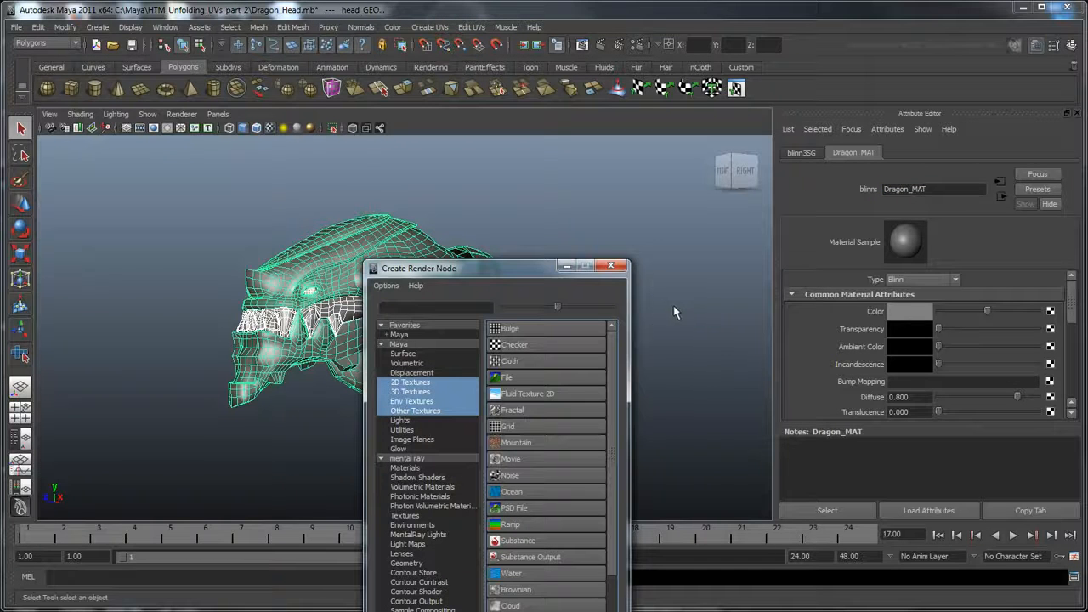
pyautogui.click(529, 379)
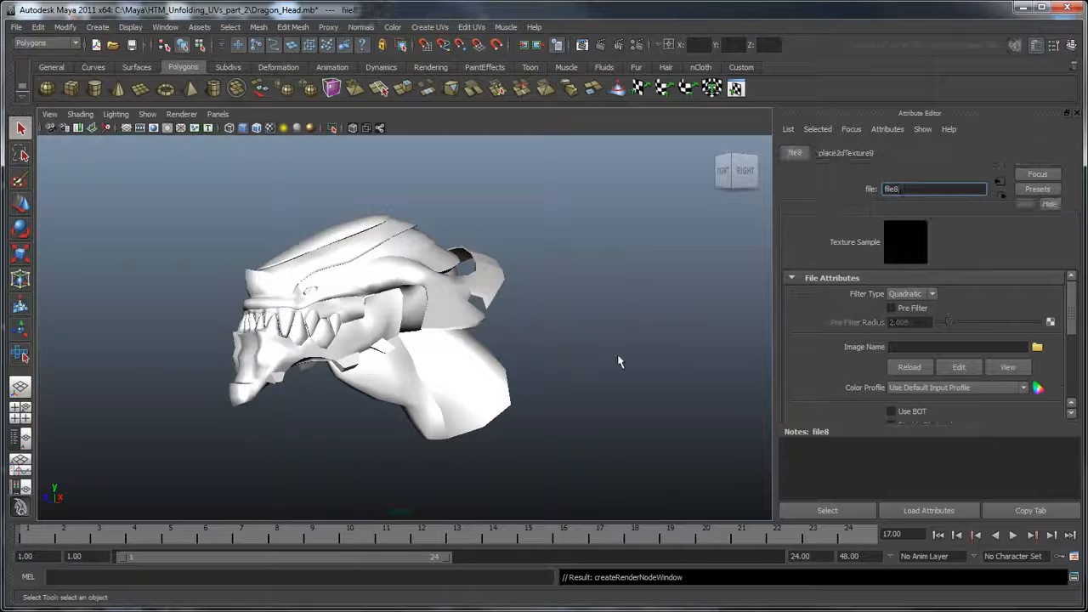
pyautogui.click(1037, 347)
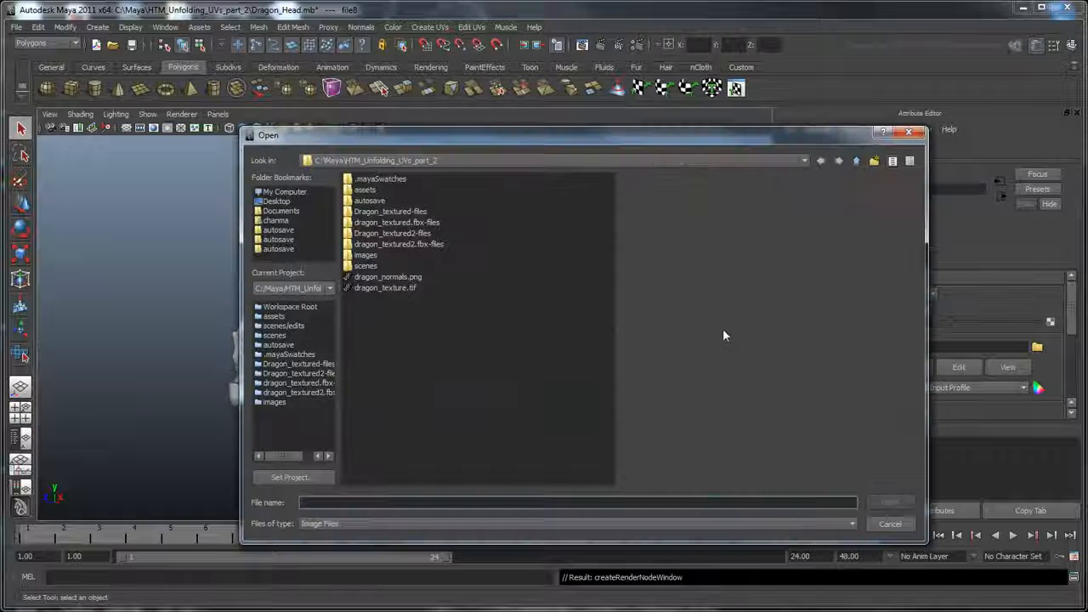
pyautogui.click(399, 289)
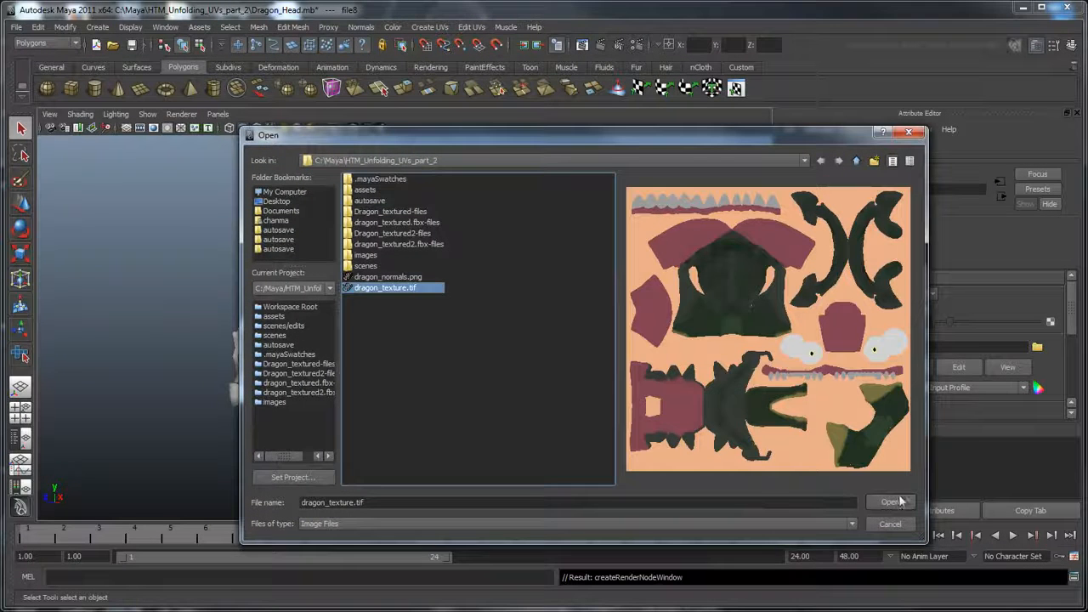
pyautogui.click(889, 502)
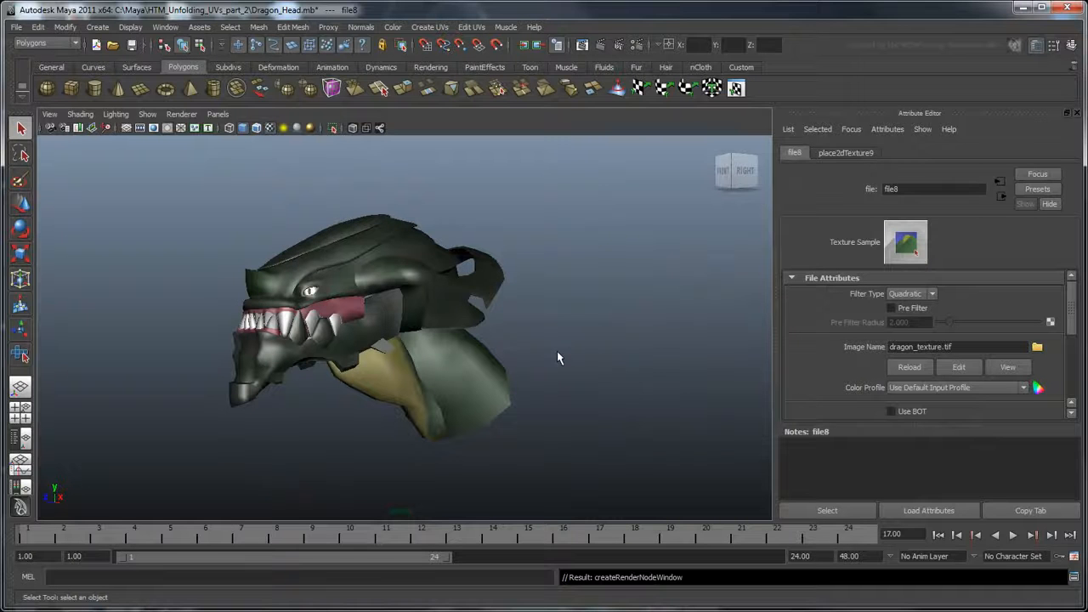
# Connect a File texture to the Bump Mapping of Dragon_MAT and load dragon_normals.png into it
pyautogui.click(456, 359)
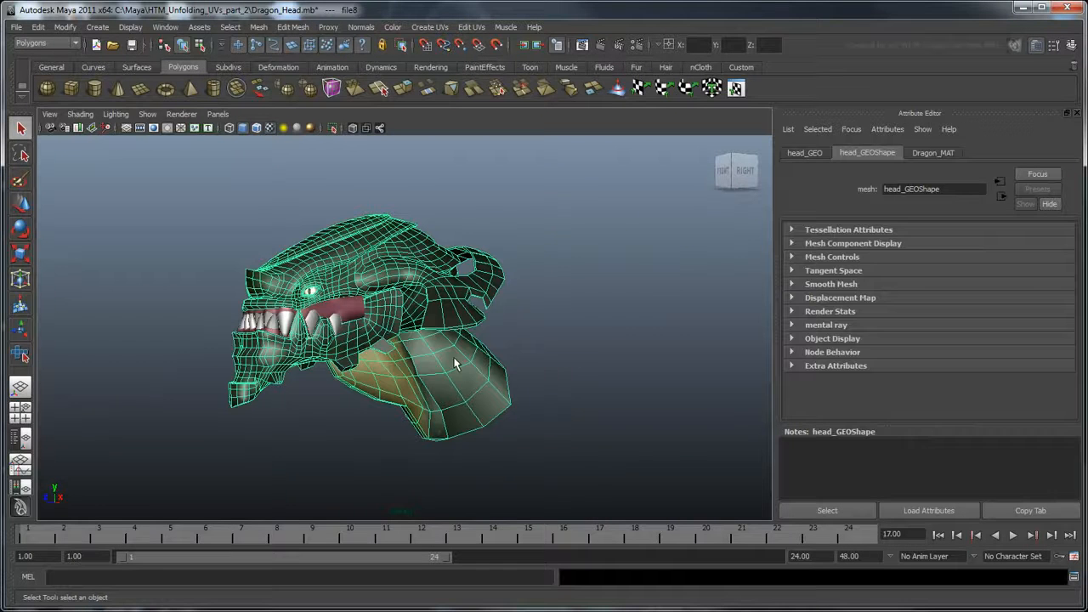
pyautogui.click(935, 153)
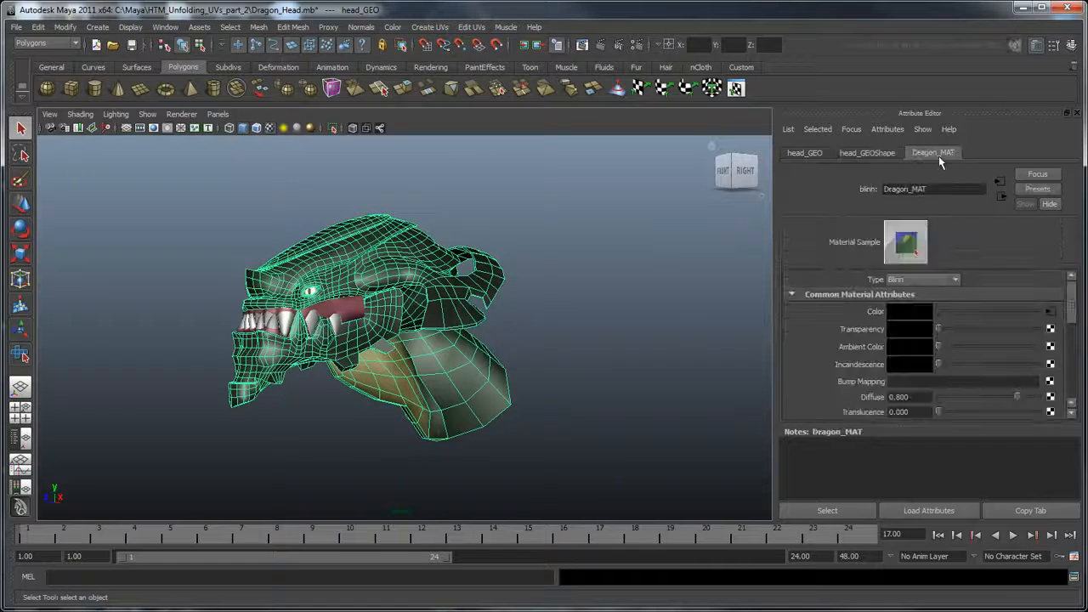
pyautogui.click(1050, 382)
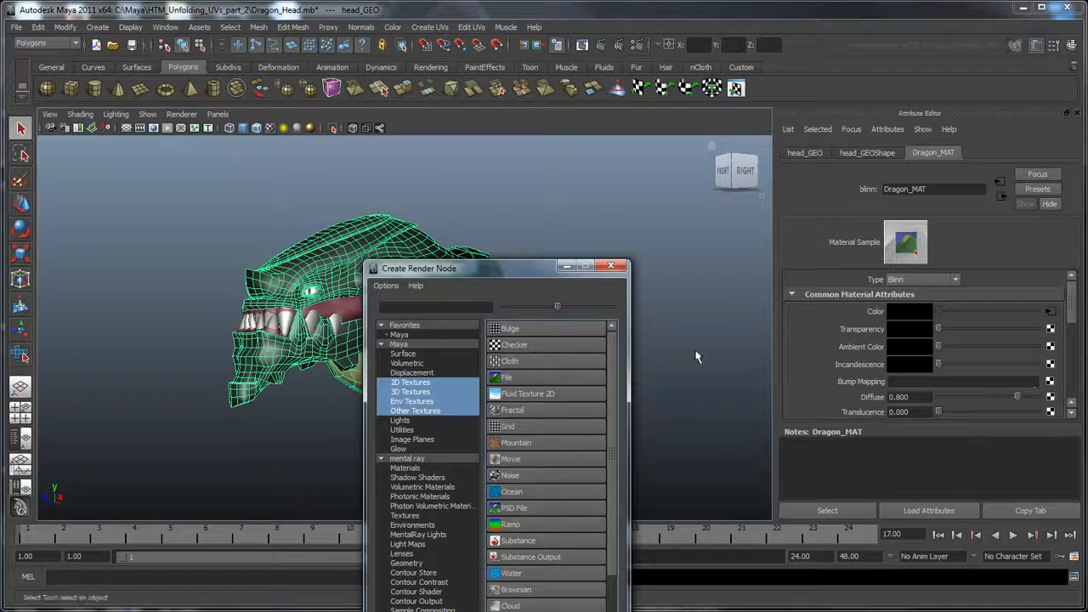
pyautogui.click(540, 381)
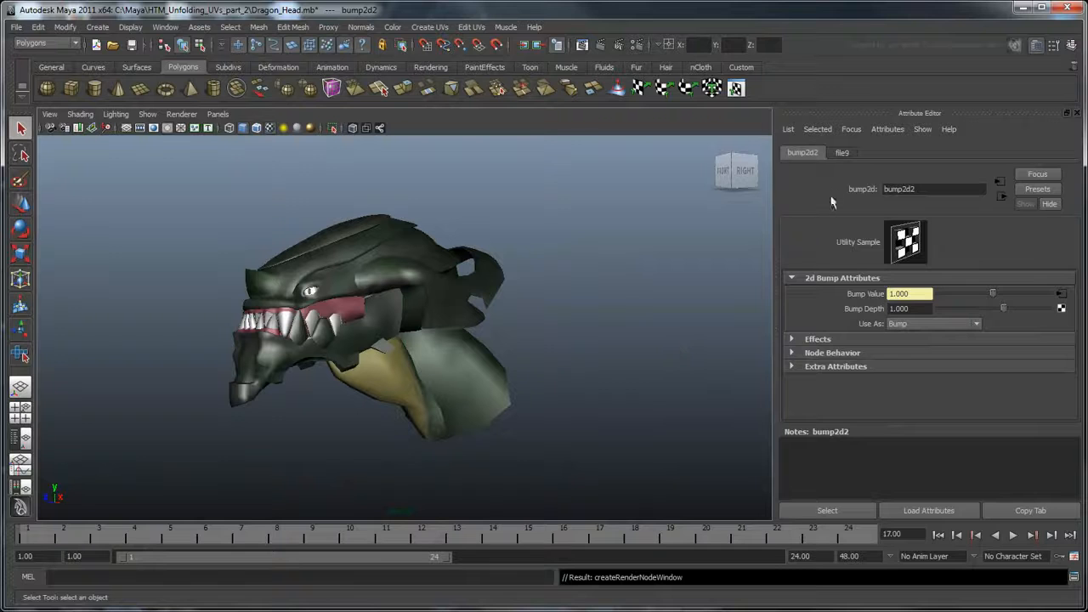
pyautogui.click(841, 153)
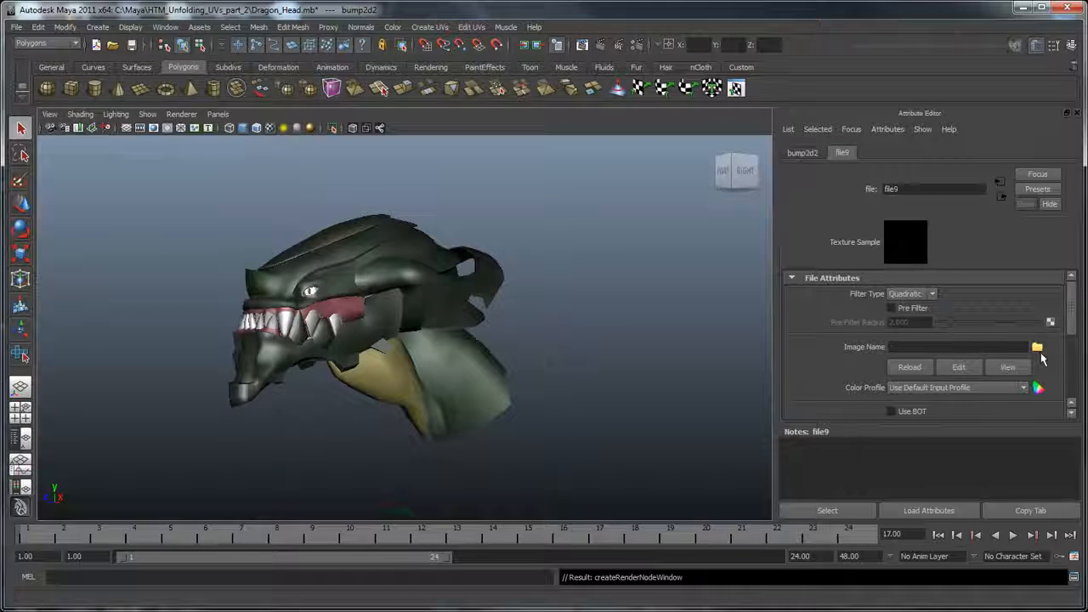
pyautogui.click(1037, 347)
pyautogui.click(410, 277)
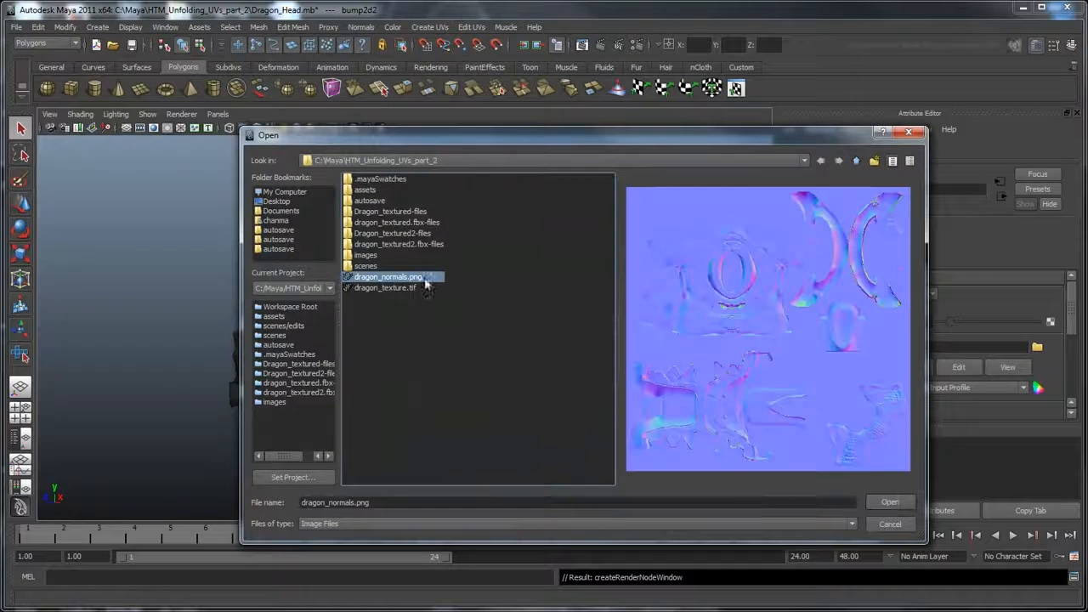
pyautogui.click(883, 502)
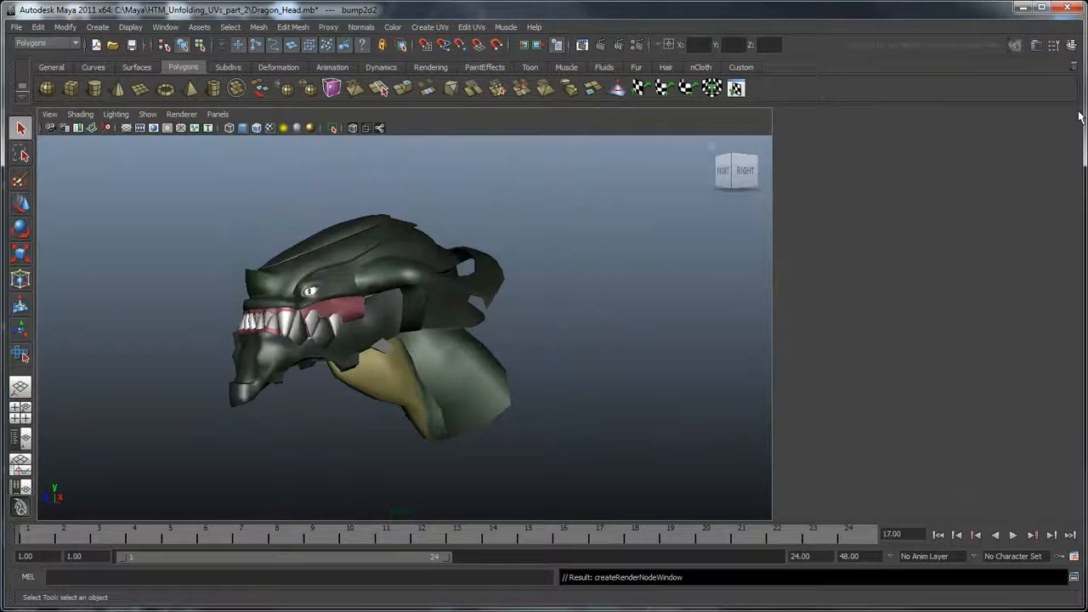
# Close the Attribute Editor and switch the perspective view to High Quality Rendering
pyautogui.click(1076, 112)
pyautogui.click(180, 114)
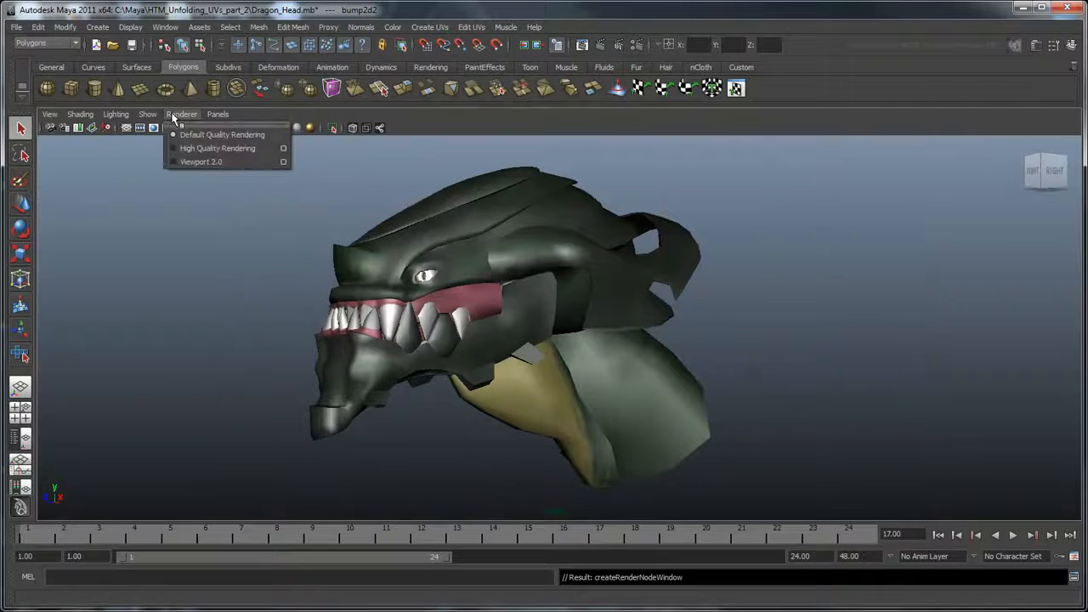
pyautogui.click(204, 148)
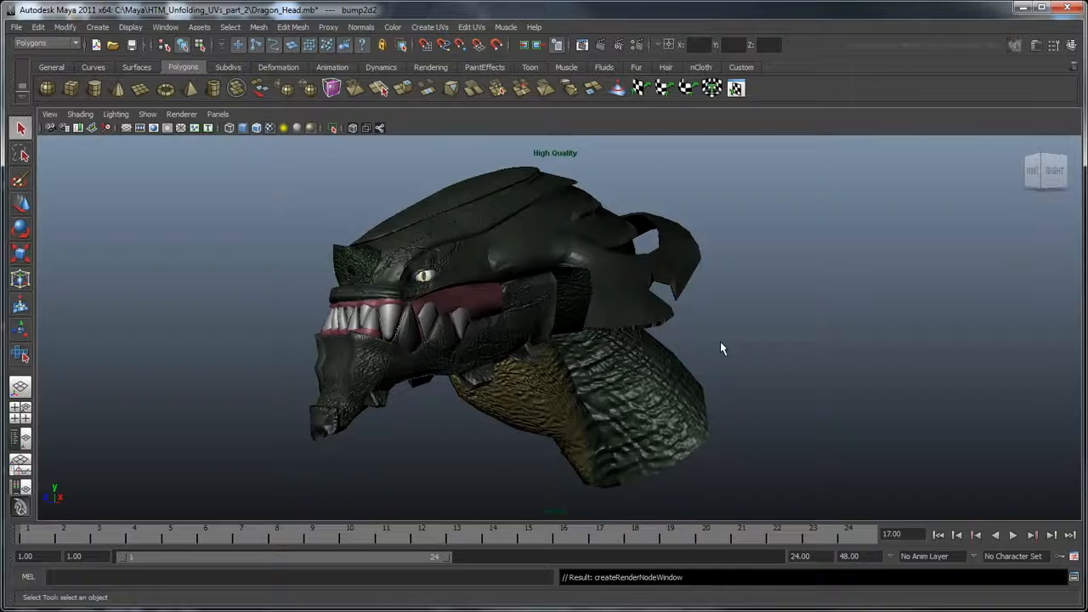
# Darken the Specular Color of Dragon_MAT slightly and deselect the head mesh
pyautogui.click(676, 366)
pyautogui.click(1036, 45)
pyautogui.scroll(-3, 985, 330)
pyautogui.moveTo(980, 382); pyautogui.dragTo(966, 383)
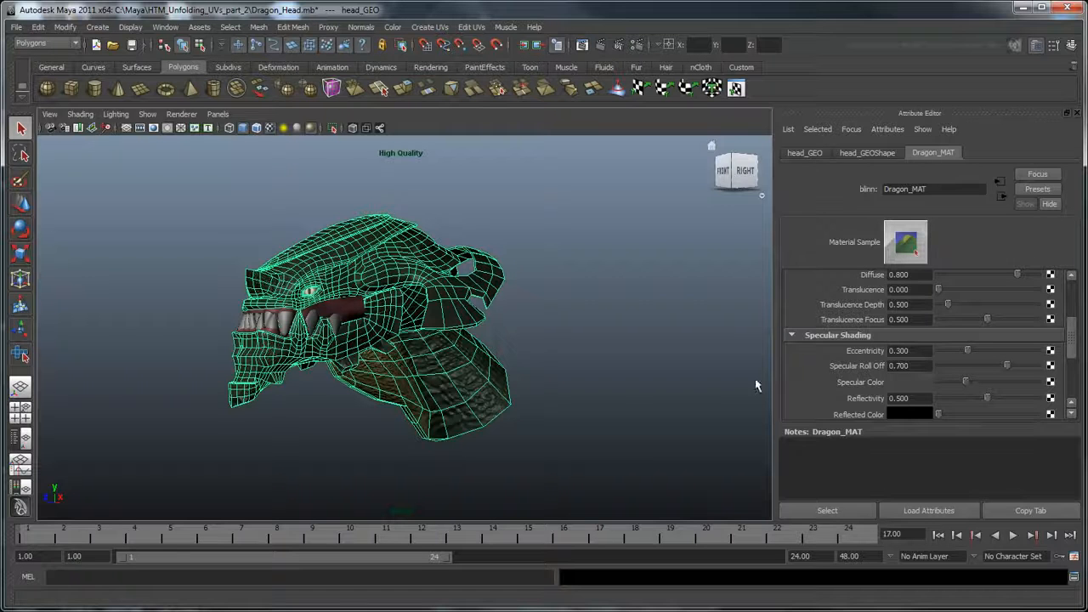
pyautogui.click(659, 364)
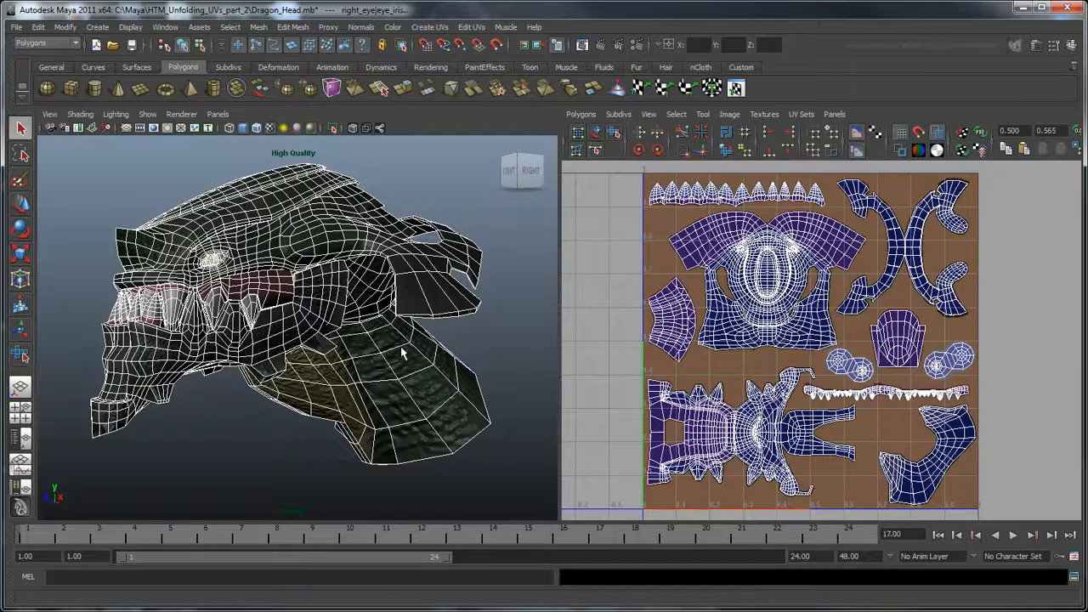
# Inspect the textured dragon head in the full-size perspective view
pyautogui.press('space')
pyautogui.keyDown('alt'); pyautogui.moveTo(529, 357); pyautogui.dragTo(425, 357); pyautogui.keyUp('alt')
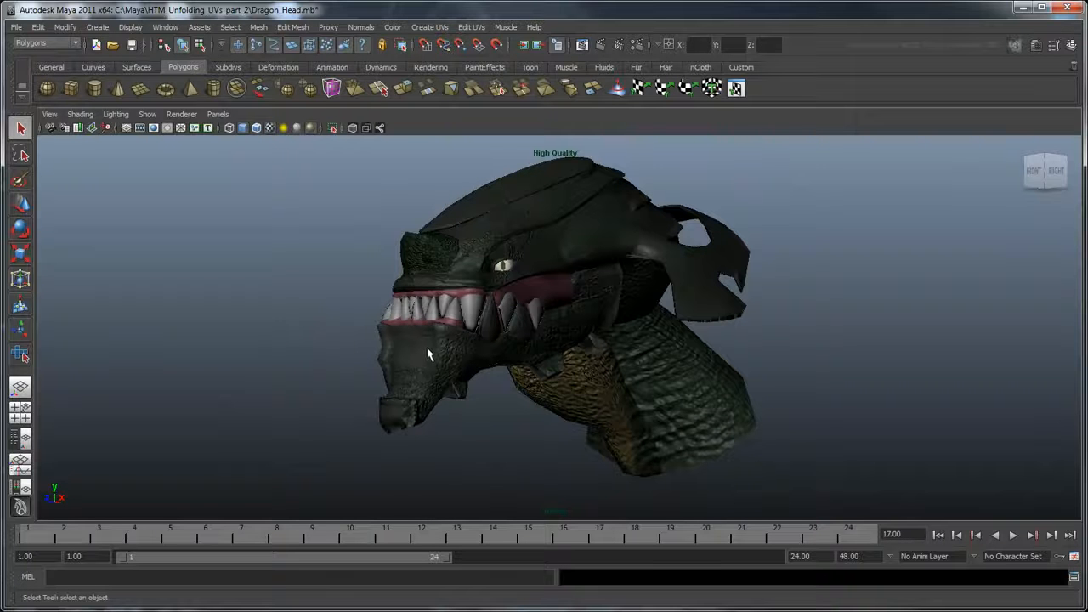